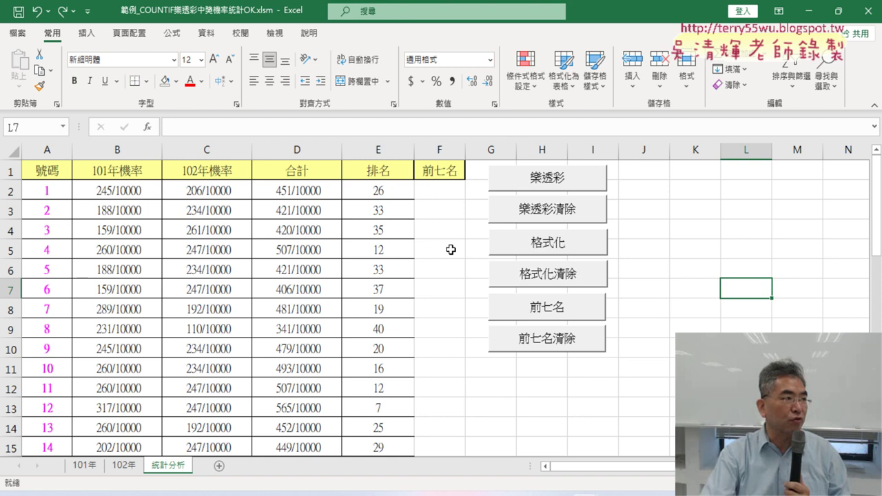
Step: Clear and refill the lottery table's rates, totals and ranks in columns B–E twice
left_click(583, 215)
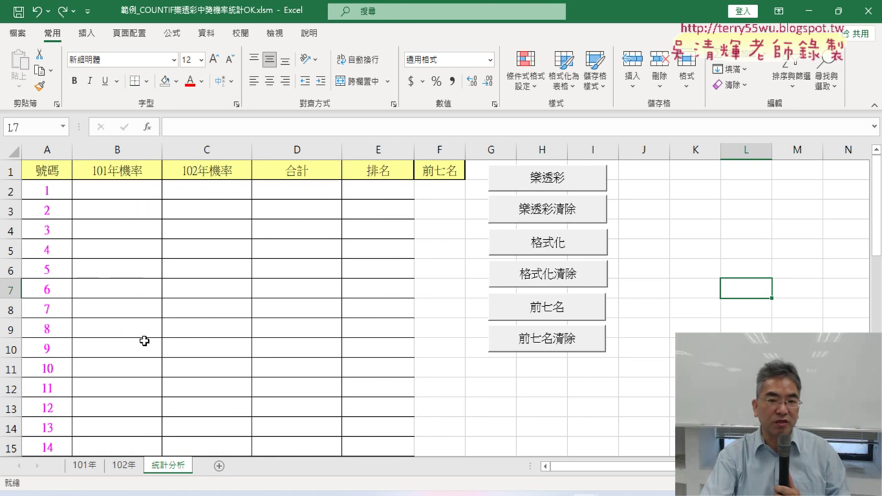
left_click(563, 180)
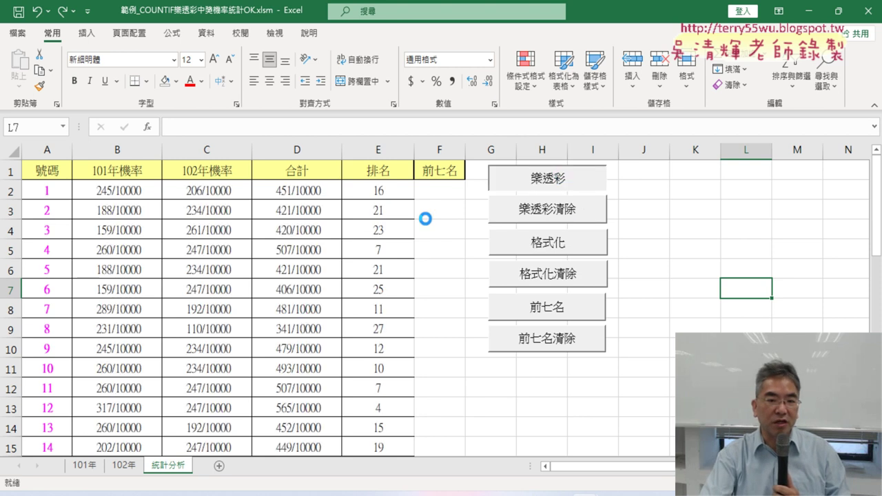
left_click(560, 214)
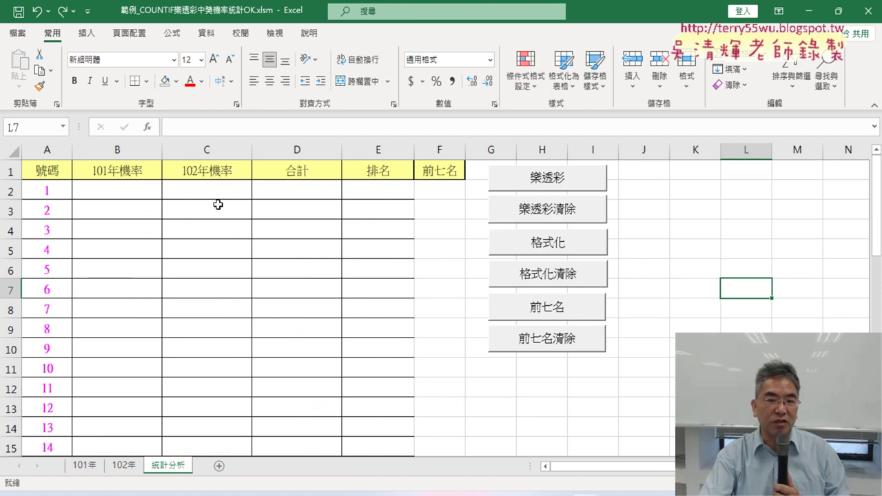
left_click(544, 180)
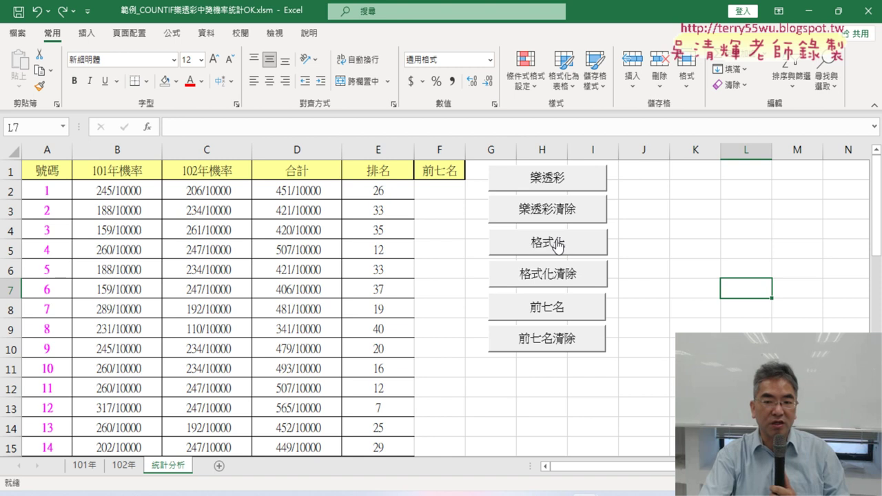
Step: Highlight lottery numbers 12 and 21 in column A with yellow fill using the 格式化 button
left_click(558, 245)
scroll(186, 288, "down", 2)
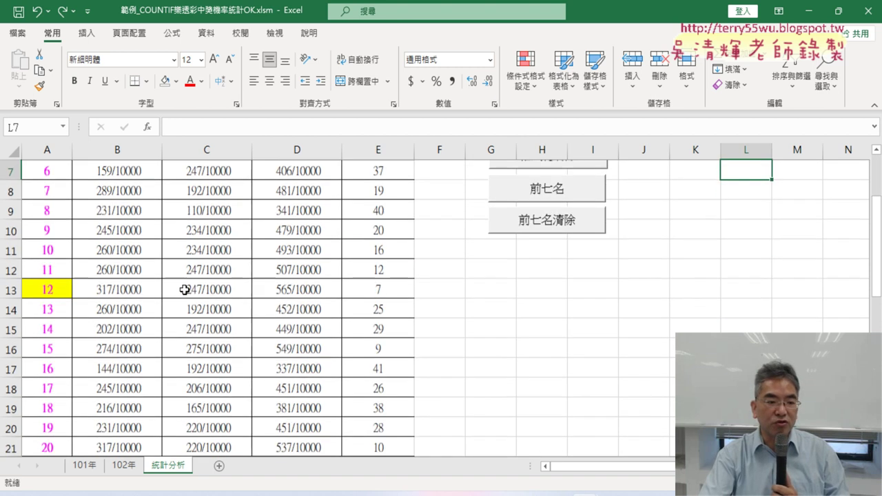
scroll(184, 289, "down", 2)
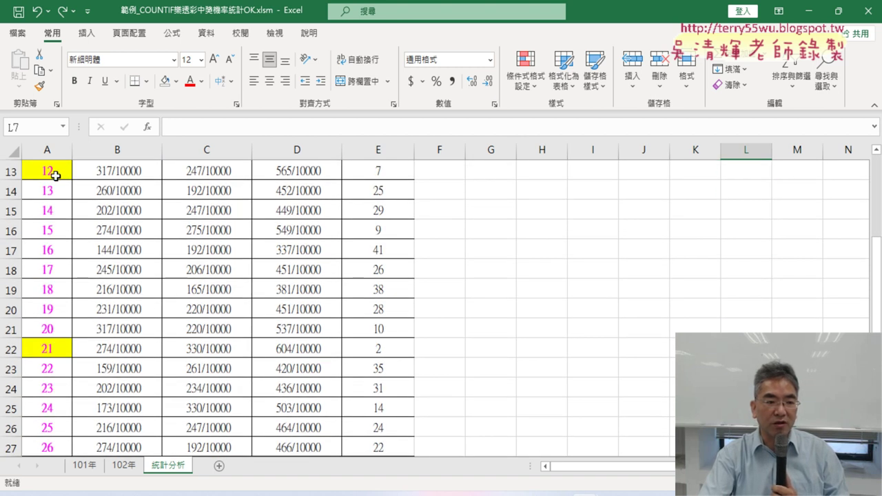
Step: Check the rank formula in E13 and the numbers 12 in A13 and 21 in A22
left_click(383, 168)
key("ctrl+shift+Down")
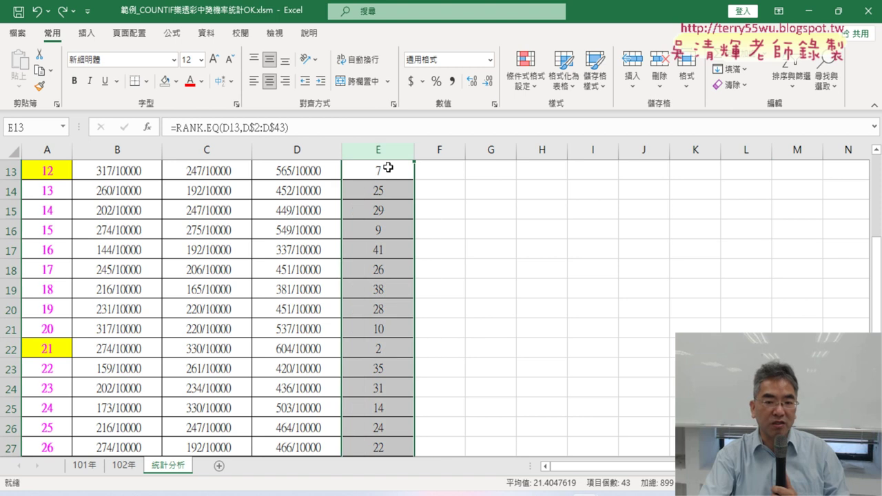
left_click(55, 169)
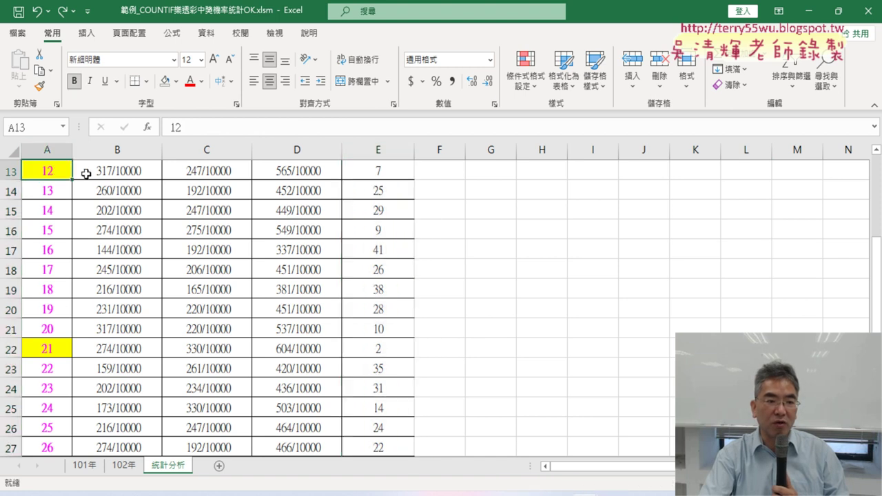
left_click(56, 346)
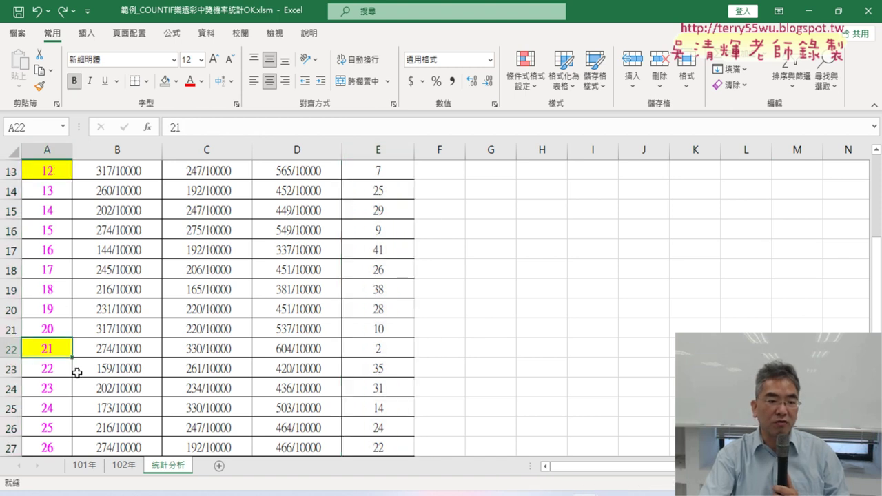
scroll(78, 372, "down", 3)
scroll(77, 372, "up", 4)
scroll(77, 373, "up", 3)
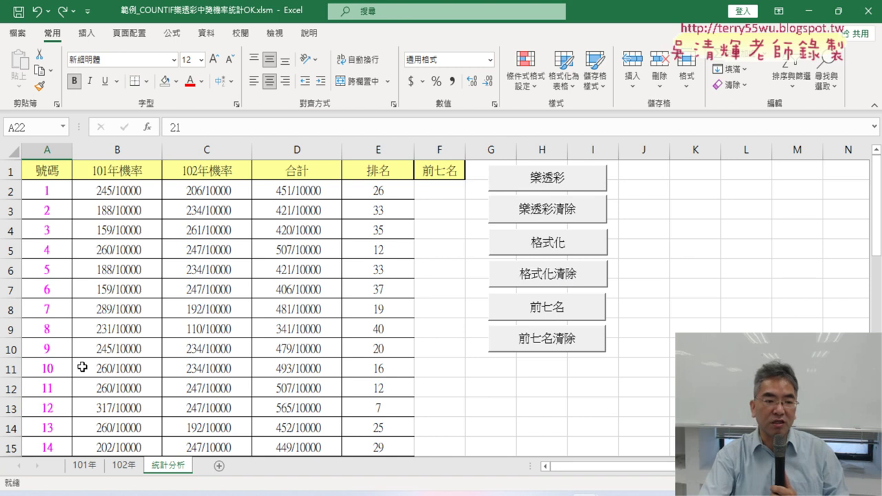
scroll(69, 376, "down", 4)
scroll(44, 399, "down", 2)
scroll(44, 403, "down", 2)
scroll(44, 400, "up", 6)
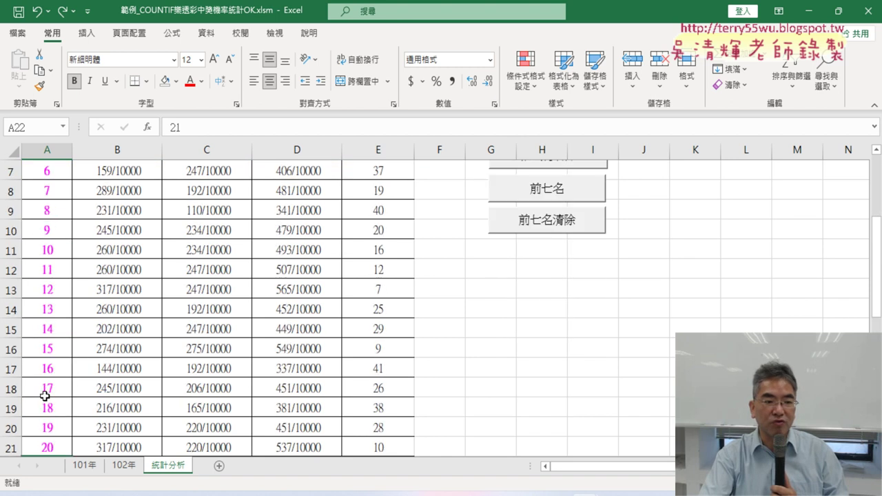
scroll(44, 399, "up", 2)
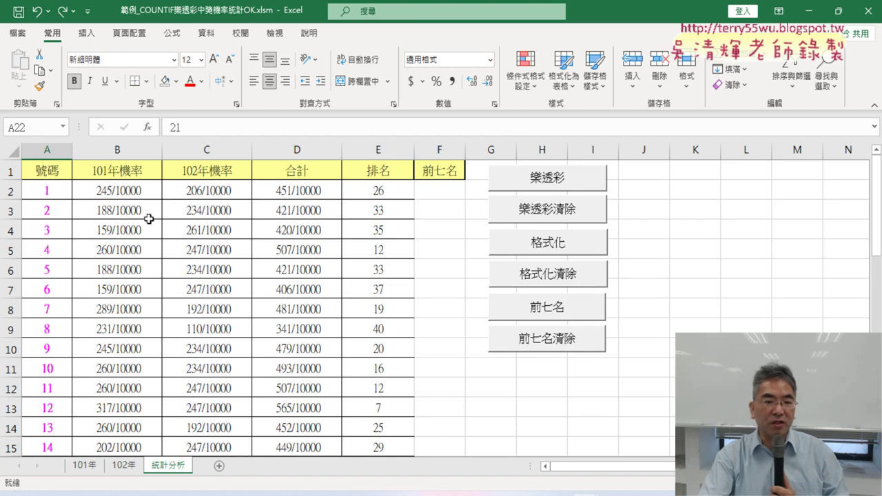
Step: Inspect the RANK.EQ formula in E13 and number 12 in A13, returning to cell F2
left_click(379, 151)
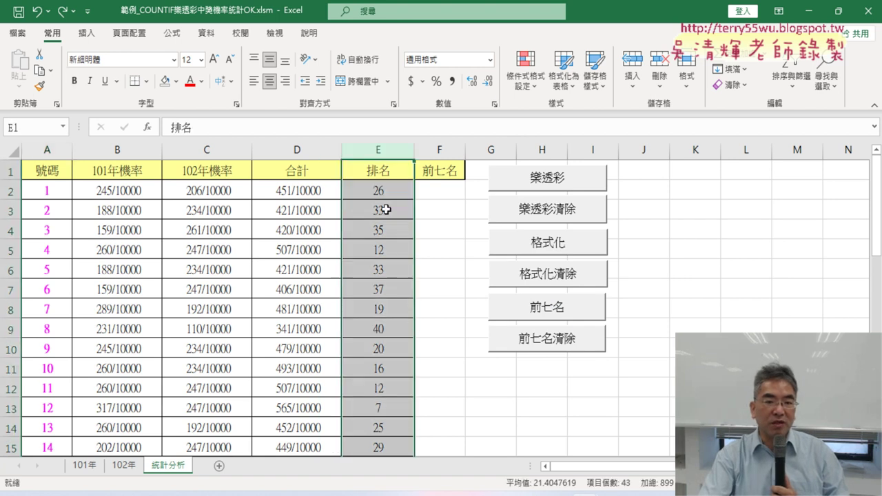
left_click(383, 408)
left_click(40, 412)
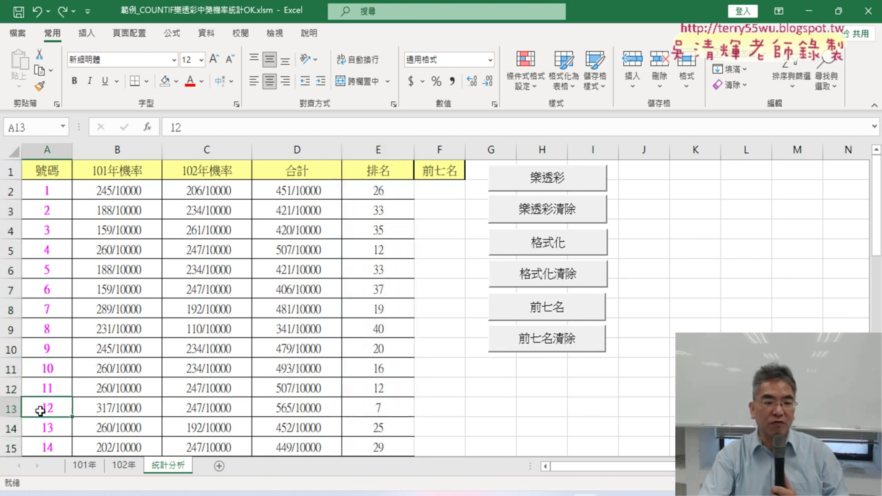
left_click(424, 195)
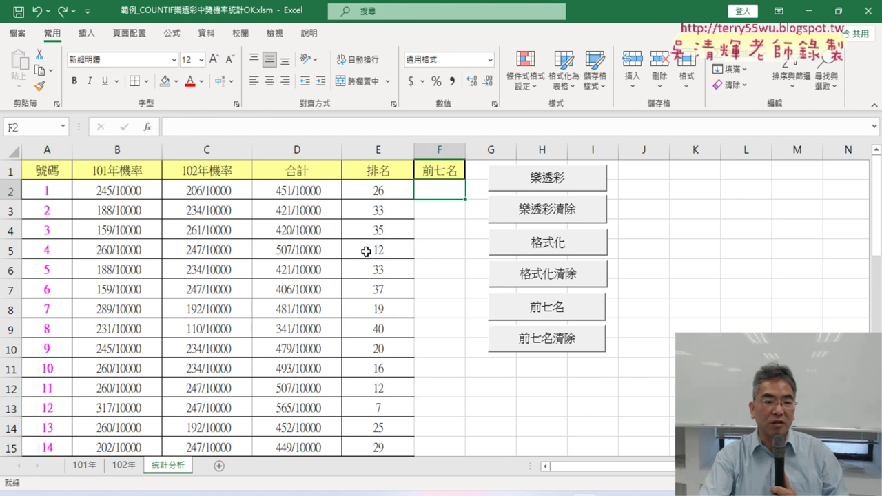
left_click(384, 406)
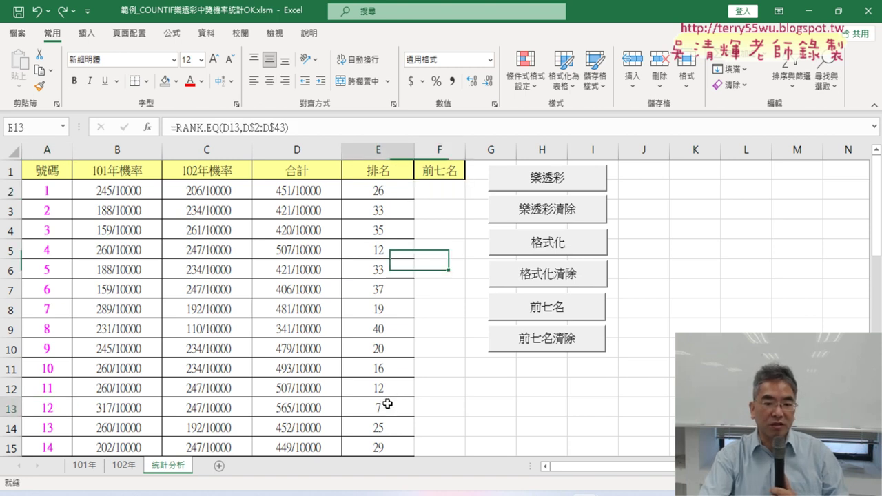
left_click(35, 411)
left_click(424, 201)
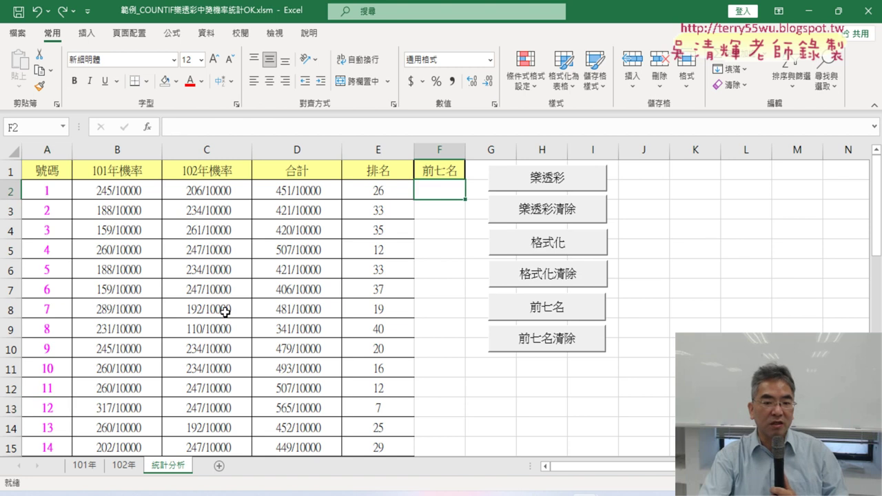
Step: Check the rank in E22 and number 21 in A22, then select F3 under 前七名
scroll(231, 312, "down", 2)
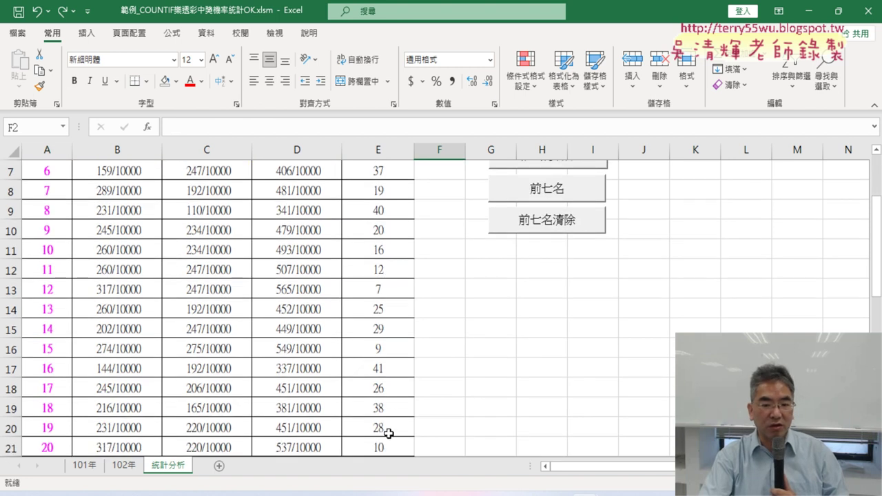
scroll(390, 427, "down", 1)
left_click(384, 408)
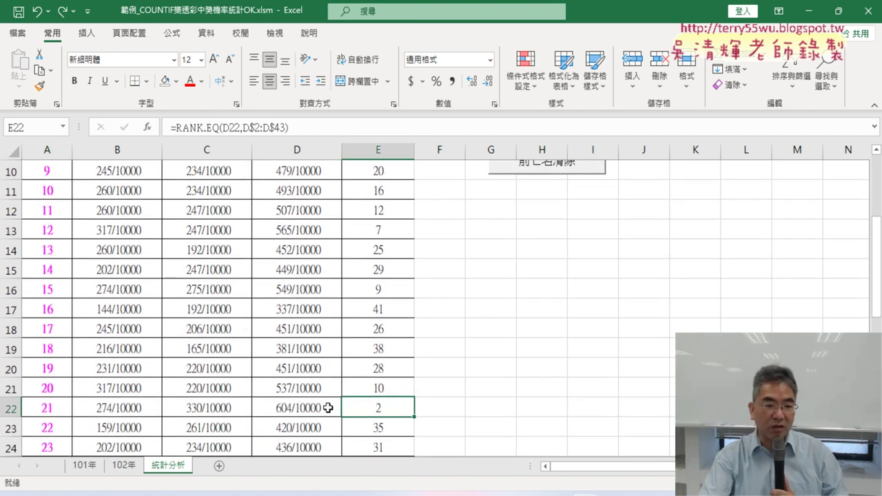
left_click(41, 411)
scroll(42, 410, "up", 3)
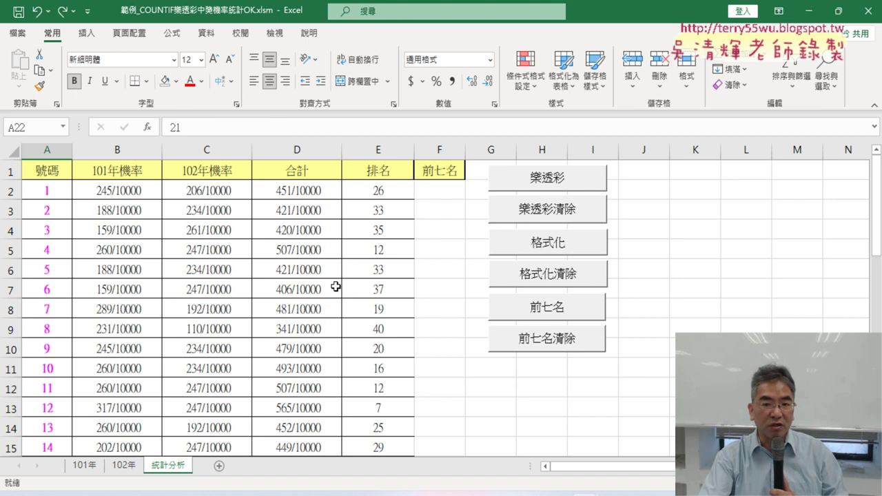
left_click(443, 207)
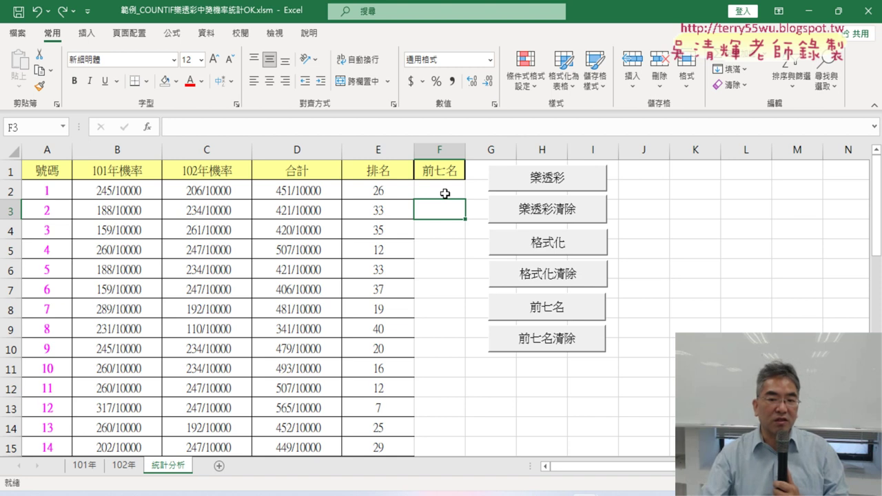
left_click(569, 310)
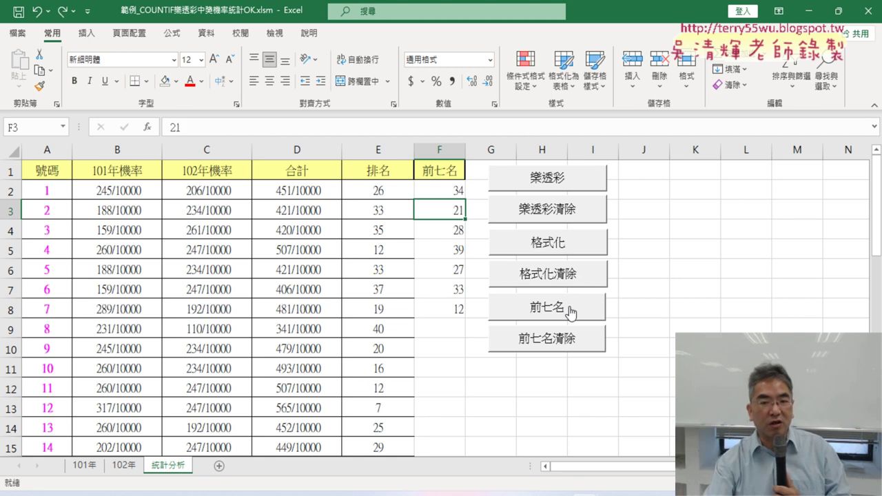
left_click_drag(453, 190, 449, 304)
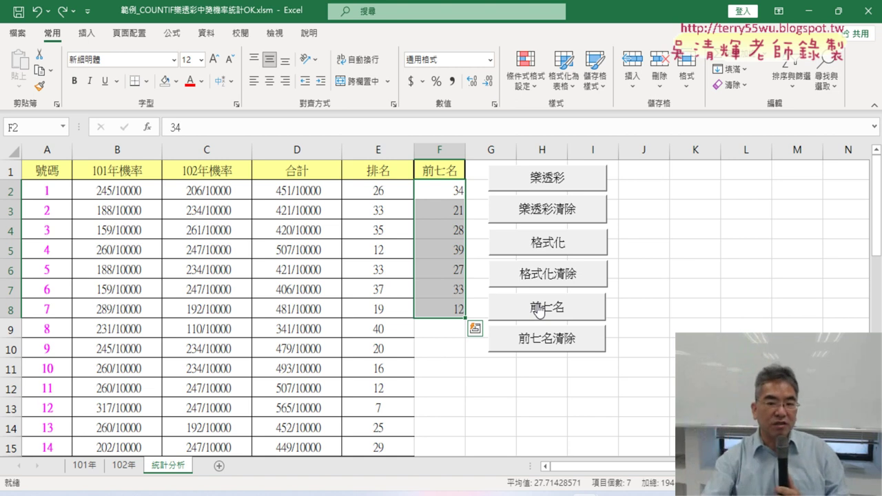
left_click(455, 191)
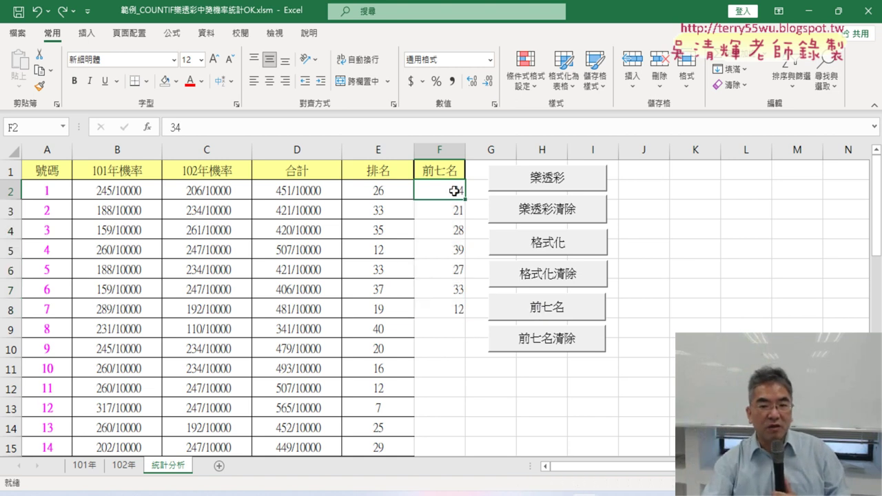
scroll(318, 306, "down", 3)
scroll(318, 306, "down", 3)
scroll(315, 306, "down", 4)
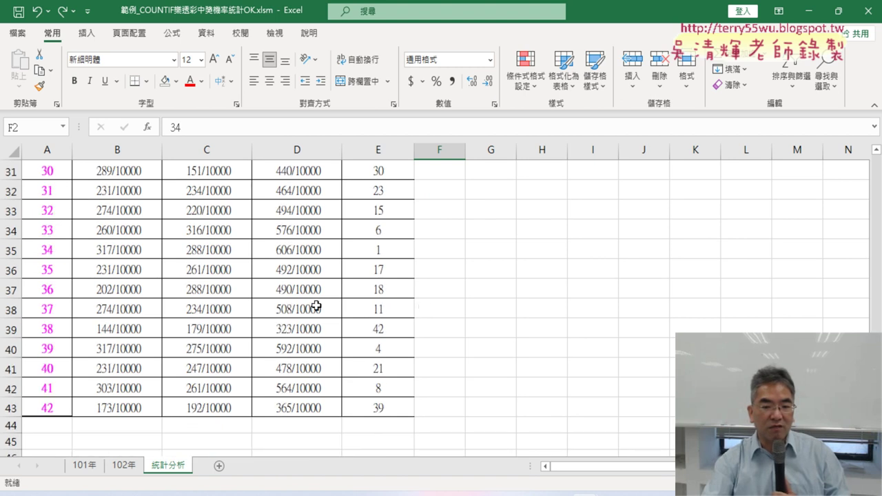
left_click(390, 252)
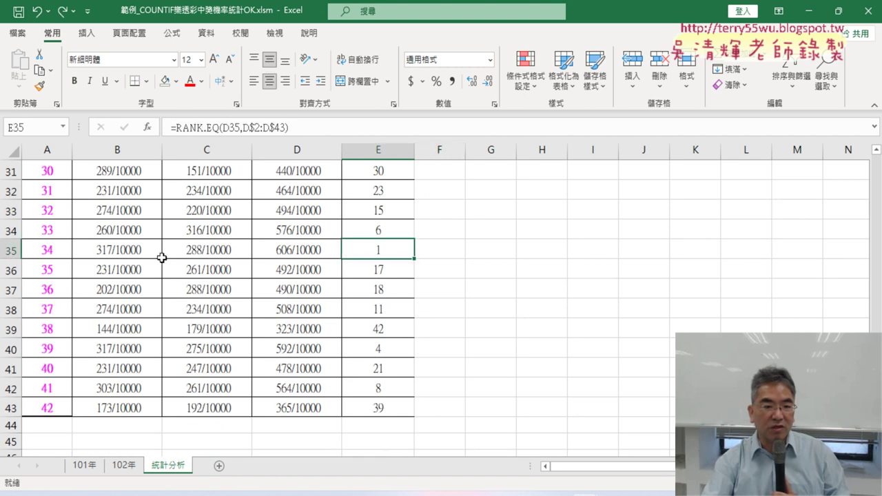
left_click(52, 252)
scroll(402, 338, "up", 2)
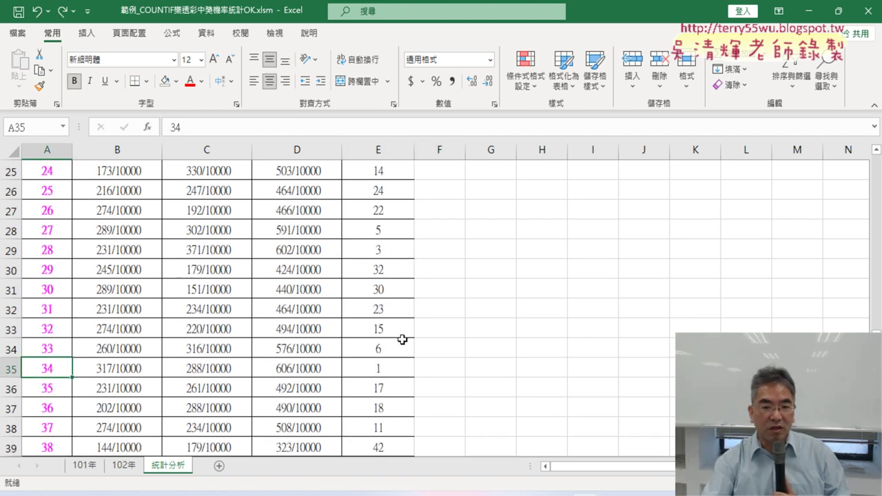
scroll(402, 338, "up", 1)
scroll(402, 337, "up", 1)
left_click(391, 230)
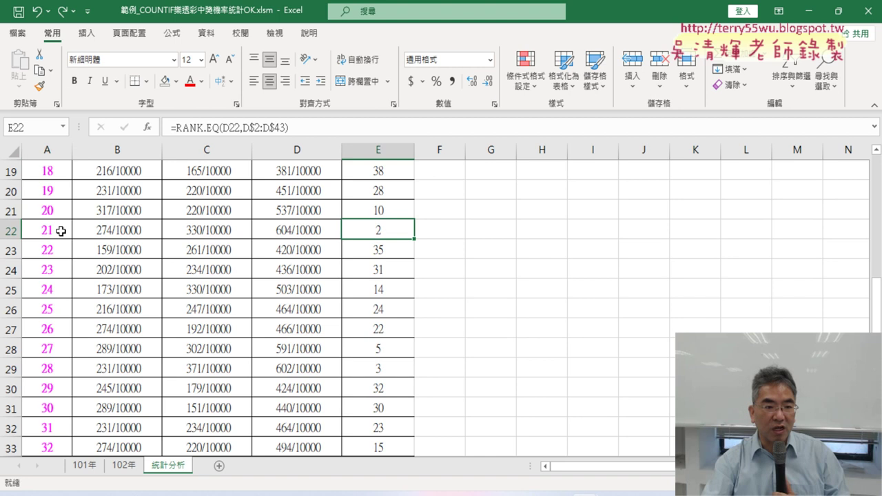
left_click(60, 228)
scroll(312, 331, "up", 6)
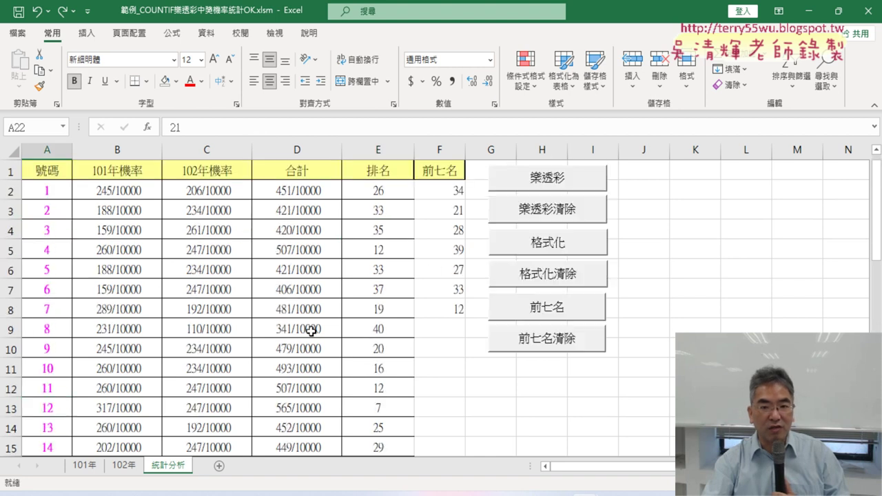
left_click(449, 191)
key("Down")
key("Down")
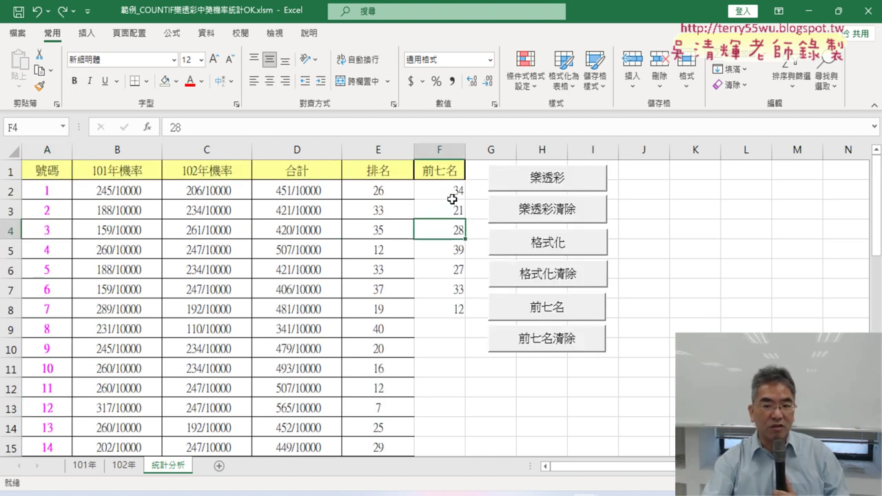
left_click_drag(452, 199, 445, 315)
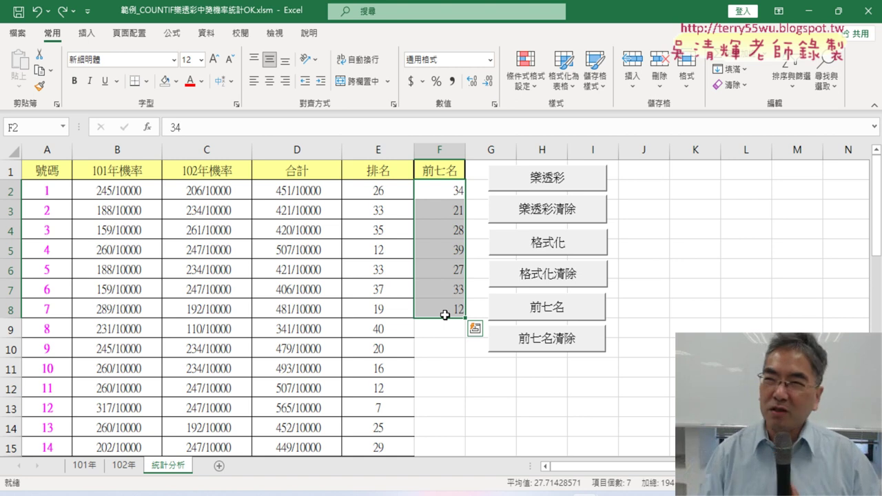
left_click(445, 320)
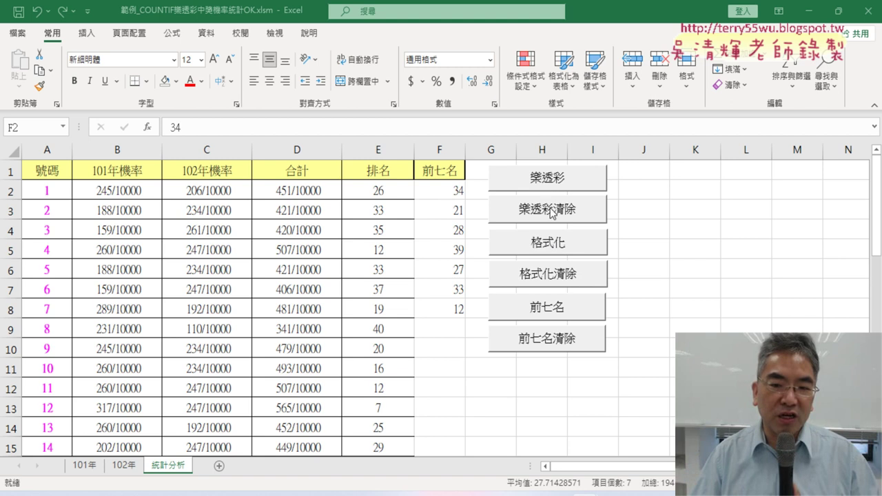
Step: Close the finished .xlsm example workbook without saving (不要儲存)
left_click(867, 11)
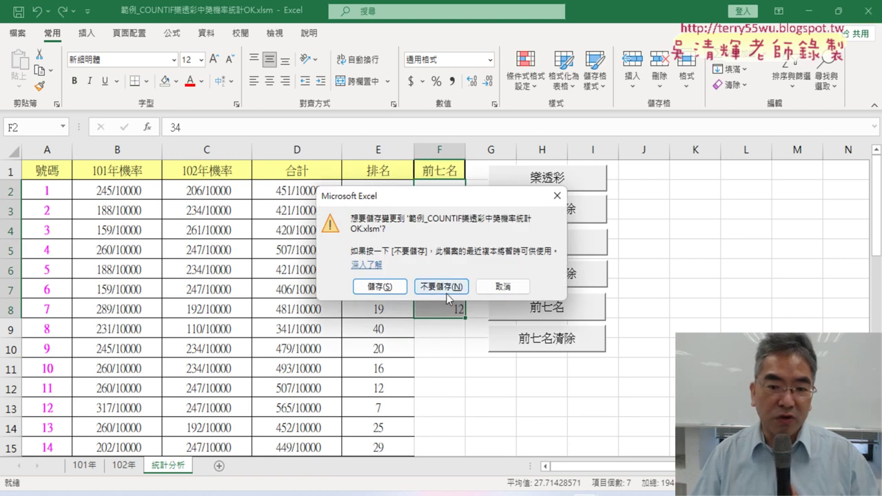
left_click(444, 288)
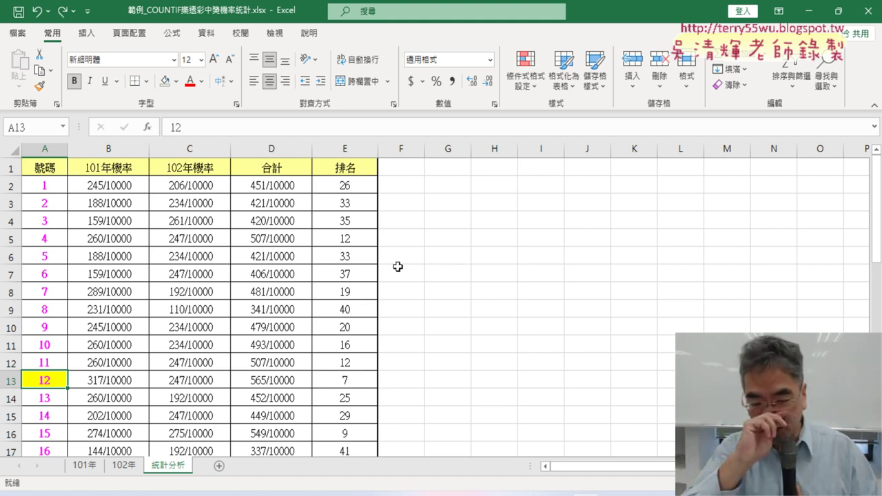
left_click(87, 10)
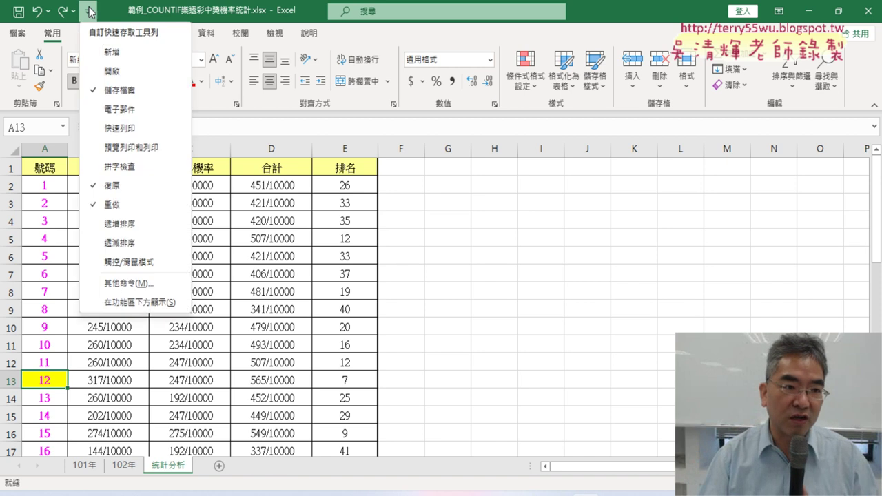
Step: Enable the 開發人員 tab under Customize Ribbon in Excel Options and switch to it
left_click(124, 284)
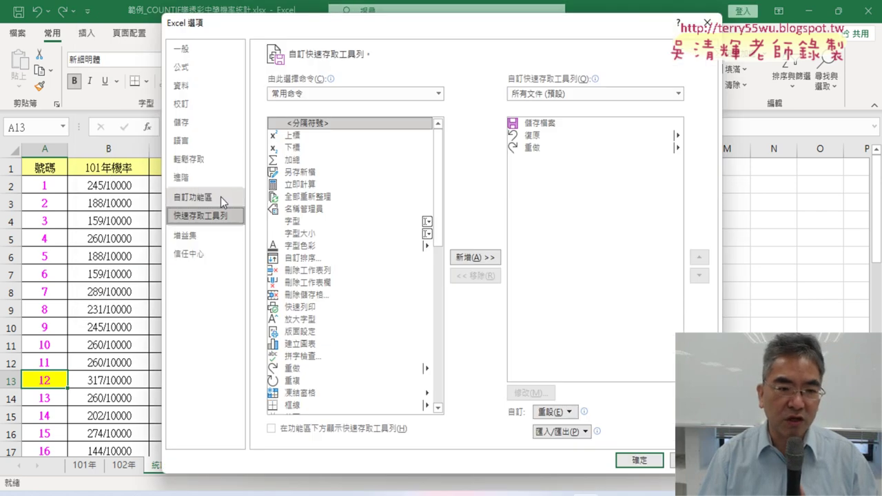
left_click(221, 196)
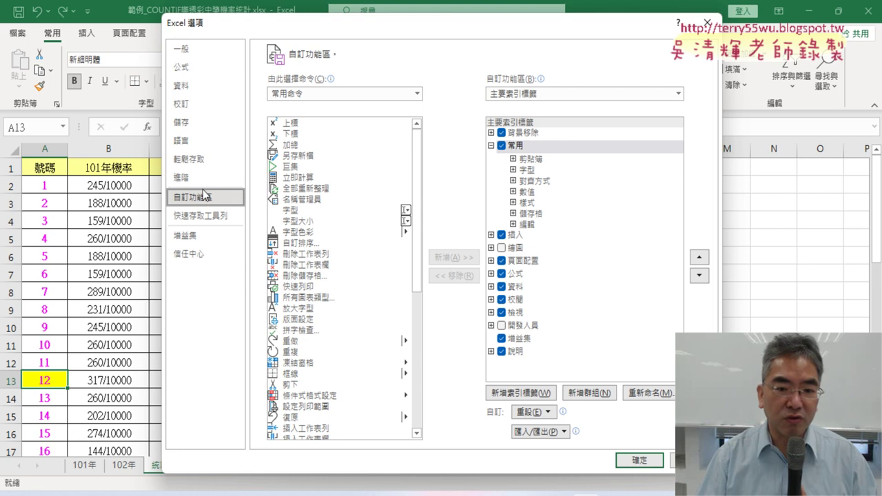
left_click(503, 329)
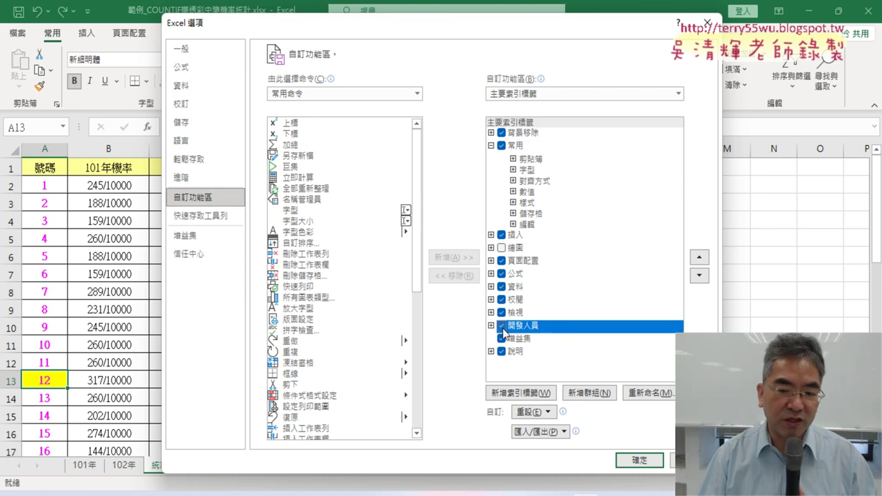
left_click(639, 460)
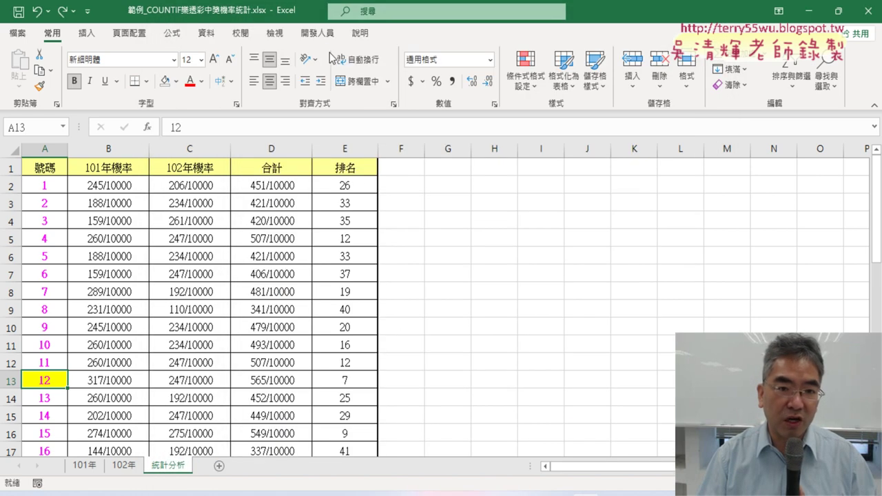
left_click(327, 34)
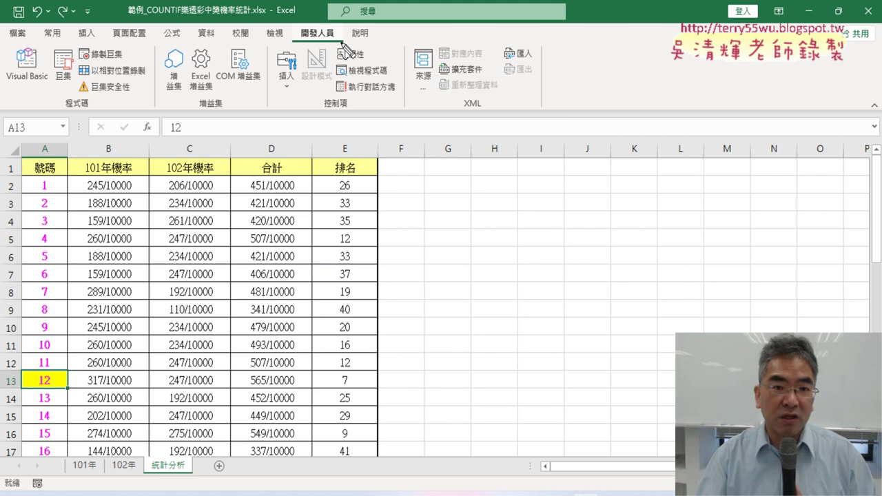
mouse_move(340, 46)
left_mouse_down()
mouse_move(296, 43)
mouse_move(341, 38)
left_mouse_up()
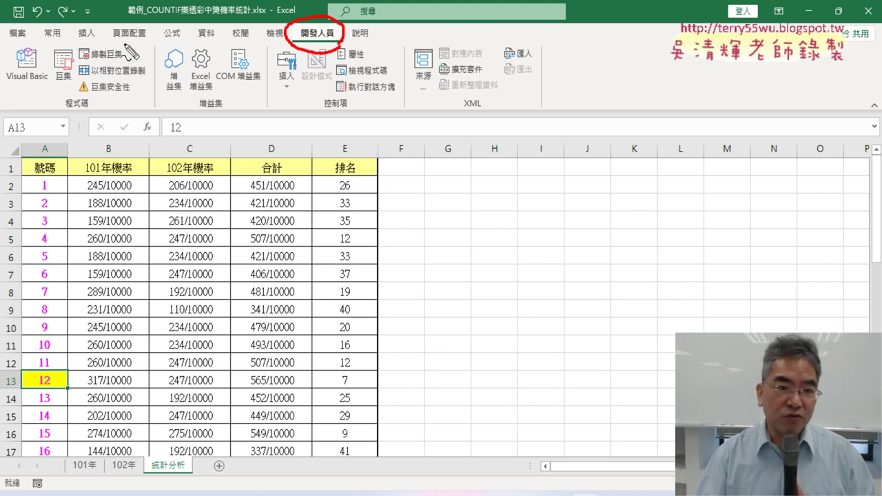
left_click_drag(41, 96, 36, 96)
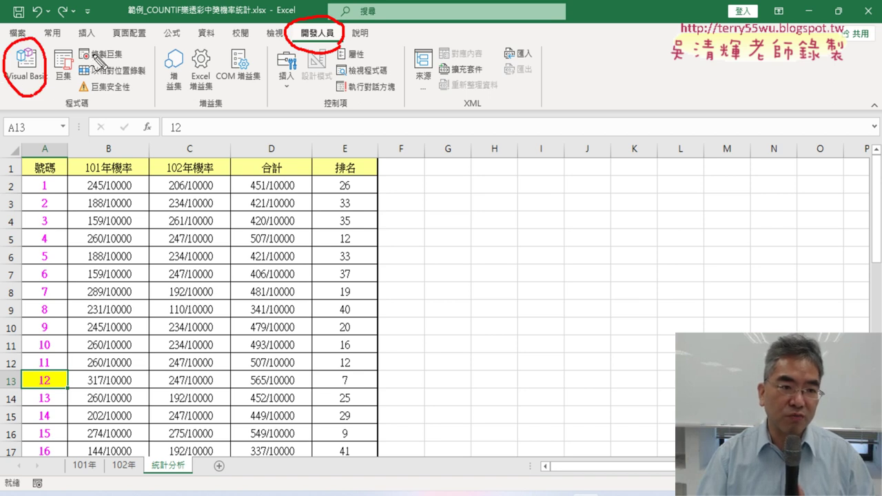
left_click_drag(91, 61, 125, 62)
mouse_move(318, 52)
left_mouse_down()
mouse_move(303, 138)
mouse_move(80, 124)
mouse_move(47, 94)
mouse_move(46, 109)
left_mouse_up()
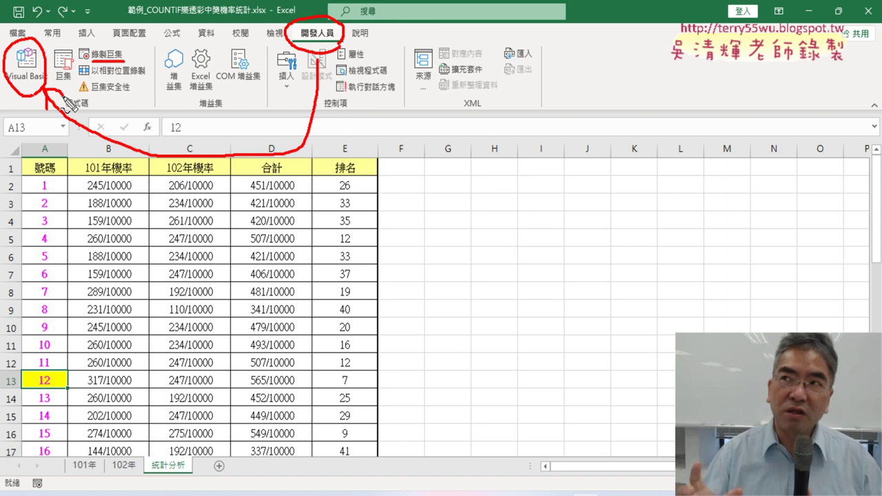
key("Escape")
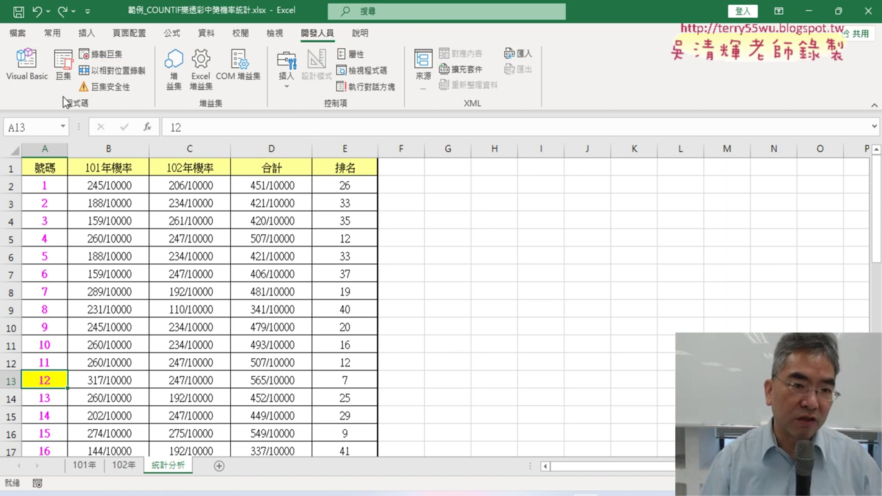
Step: Open the Visual Basic editor and resize it beside the sheet, widening the project tree
left_click(36, 71)
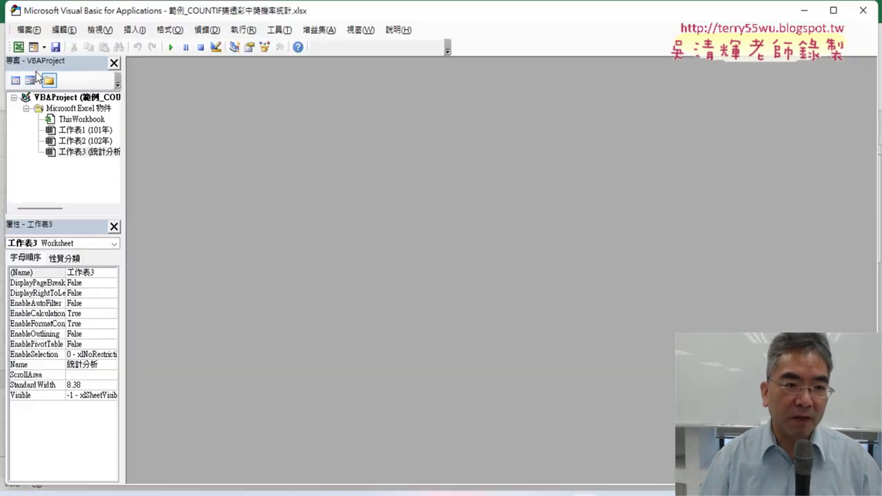
left_click_drag(96, 17, 186, 91)
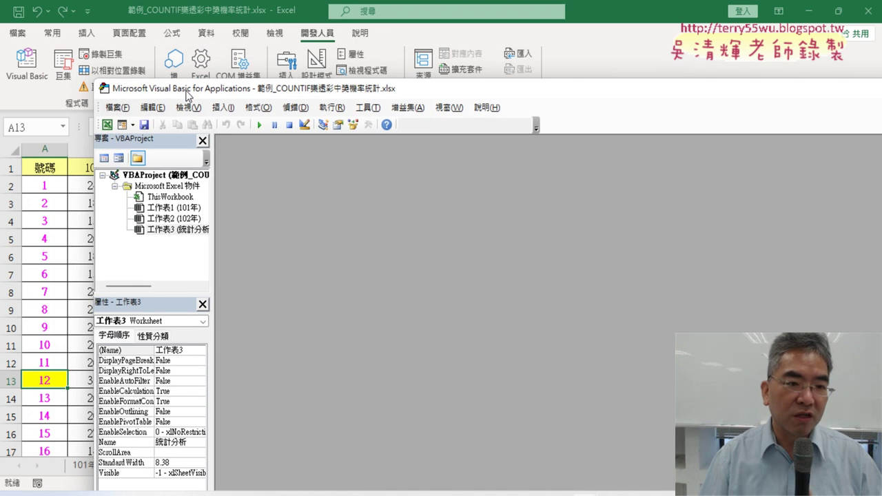
left_click_drag(96, 74, 159, 69)
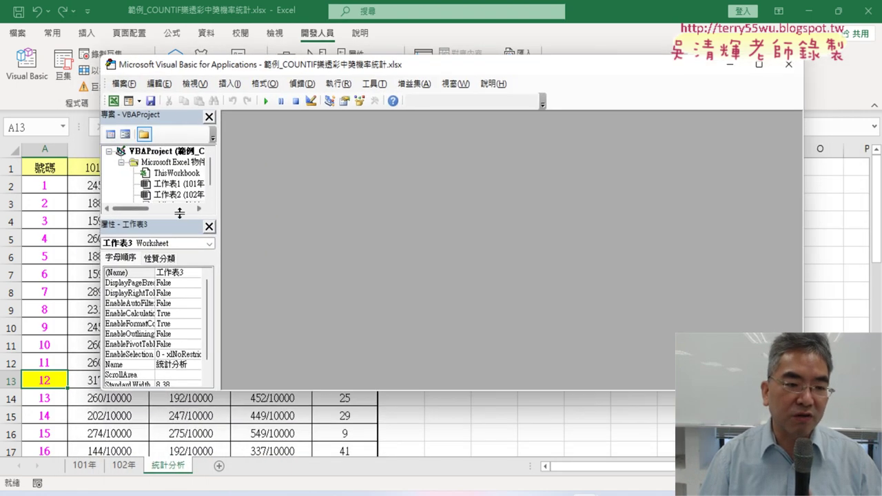
mouse_move(180, 217)
left_mouse_down()
mouse_move(166, 299)
mouse_move(173, 295)
left_mouse_up()
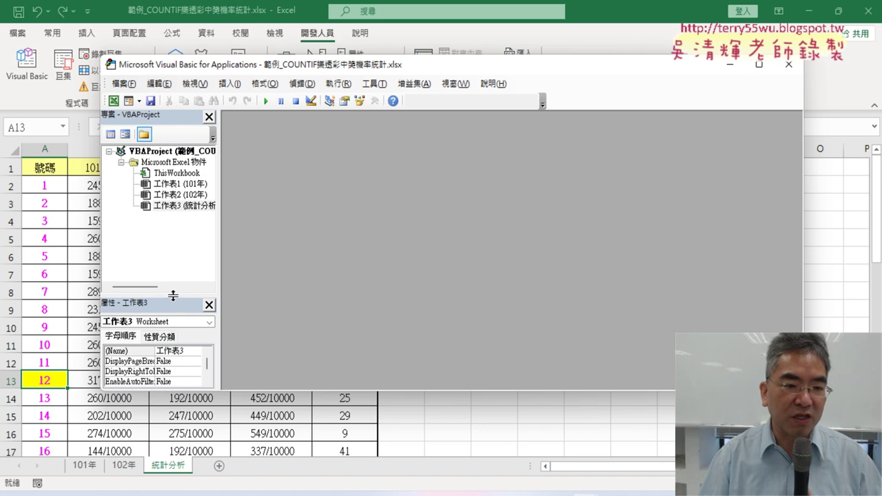
left_click_drag(216, 229, 257, 221)
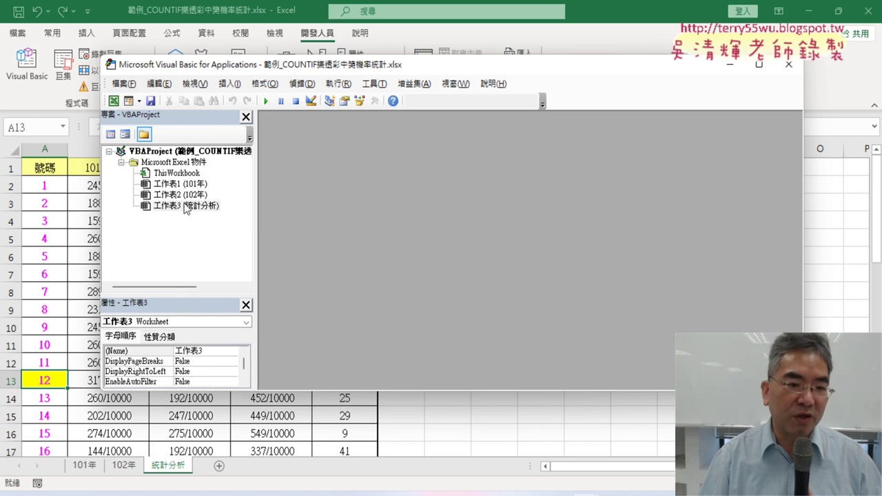
Step: Open the 工作表2 (102年) context menu, then dismiss it without inserting anything
right_click(166, 196)
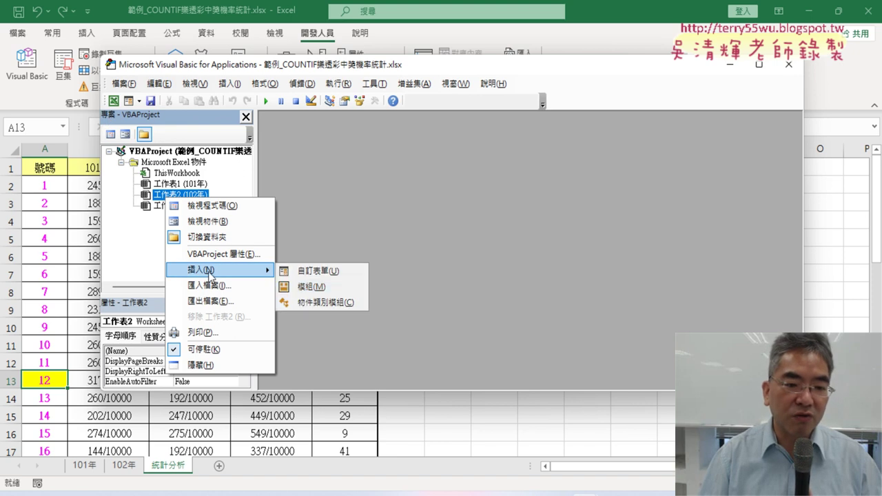
mouse_move(220, 270)
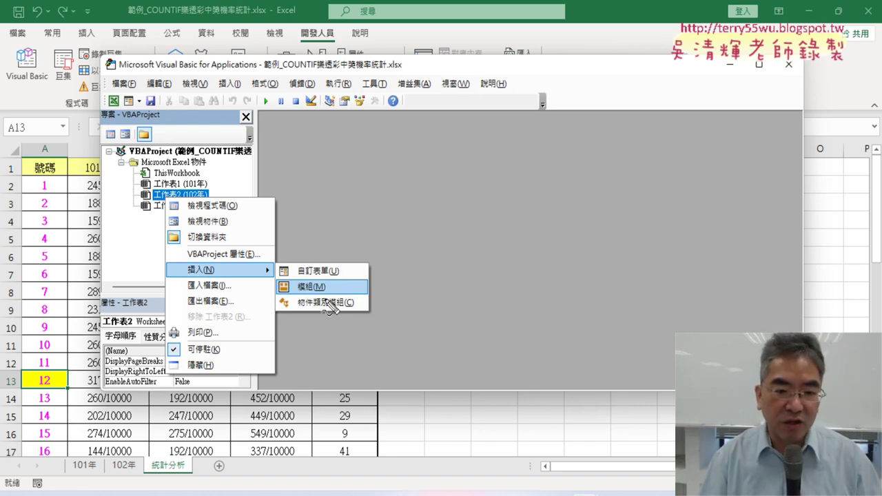
mouse_move(326, 301)
left_mouse_down()
mouse_move(295, 303)
mouse_move(325, 303)
left_mouse_up()
mouse_move(221, 282)
left_mouse_down()
mouse_move(187, 285)
mouse_move(227, 293)
left_mouse_up()
mouse_move(28, 97)
left_mouse_down()
mouse_move(8, 69)
mouse_move(41, 91)
left_mouse_up()
mouse_move(338, 50)
left_mouse_down()
mouse_move(321, 22)
mouse_move(331, 52)
left_mouse_up()
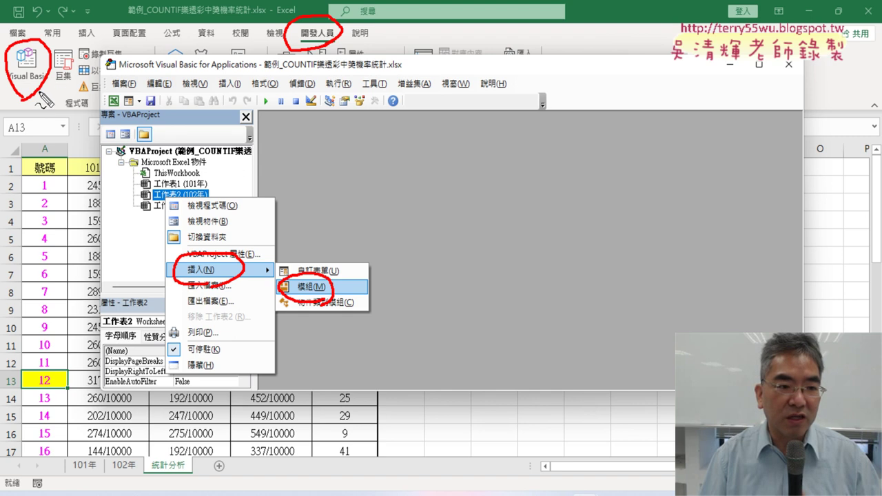
mouse_move(36, 100)
left_mouse_down()
mouse_move(89, 165)
mouse_move(91, 153)
left_mouse_up()
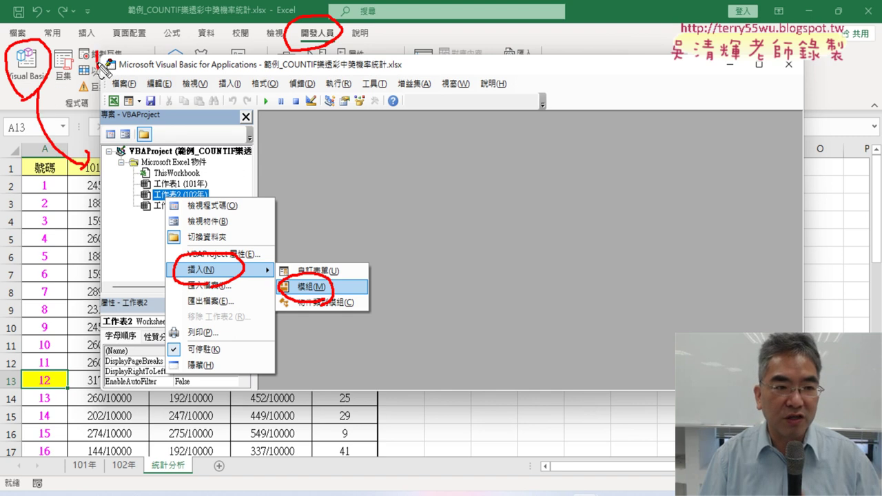
left_click_drag(103, 69, 138, 64)
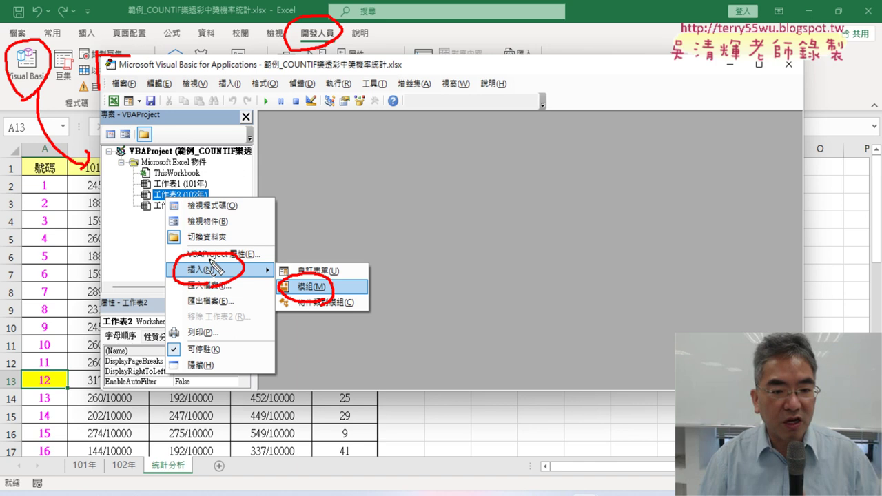
left_click_drag(231, 275, 282, 308)
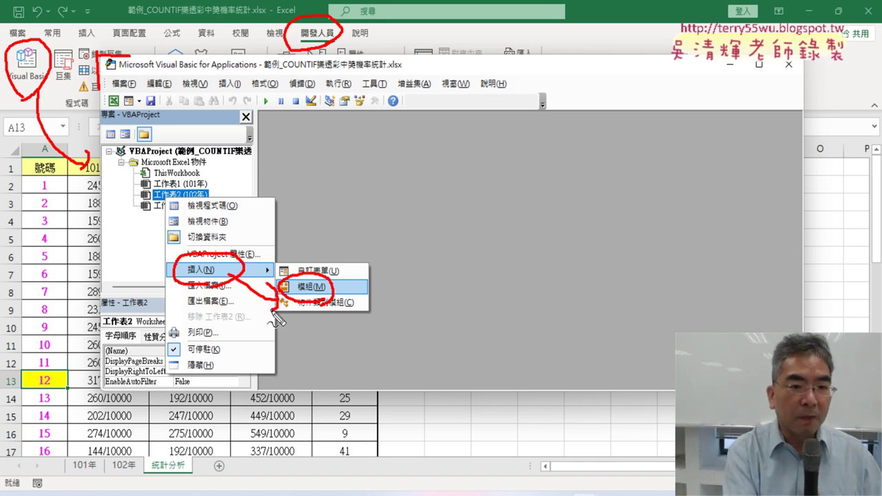
key("Escape")
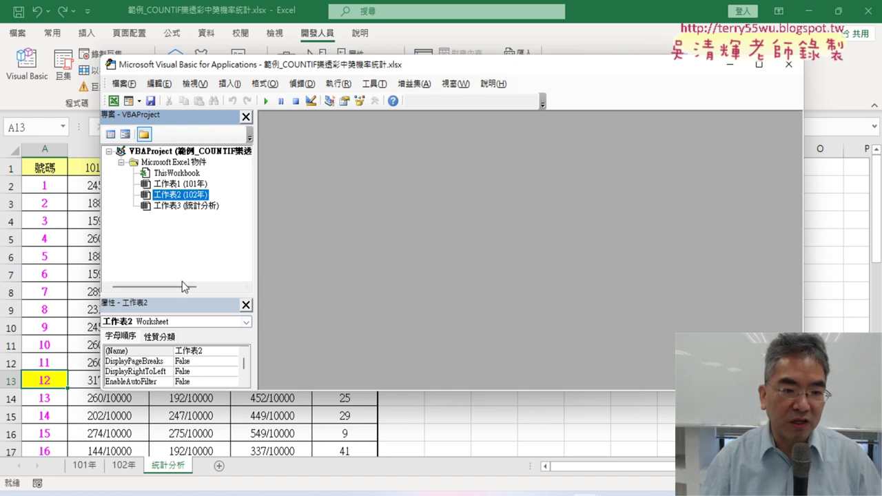
Step: Insert Module1 via 插入 > 模組, maximize its code window and narrow the editor
right_click(175, 195)
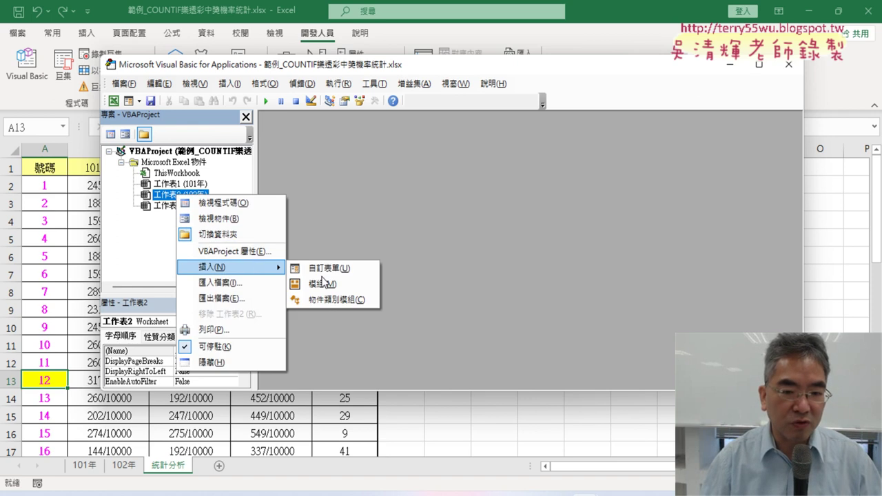
left_click(324, 281)
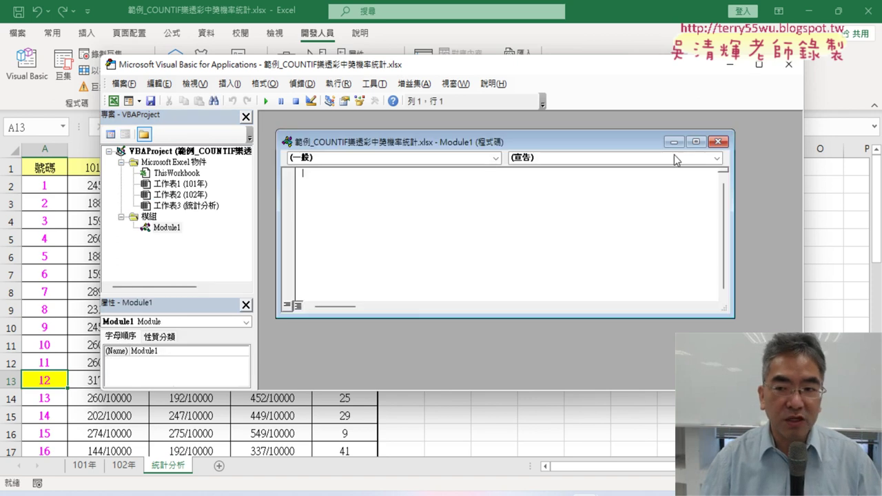
left_click(697, 142)
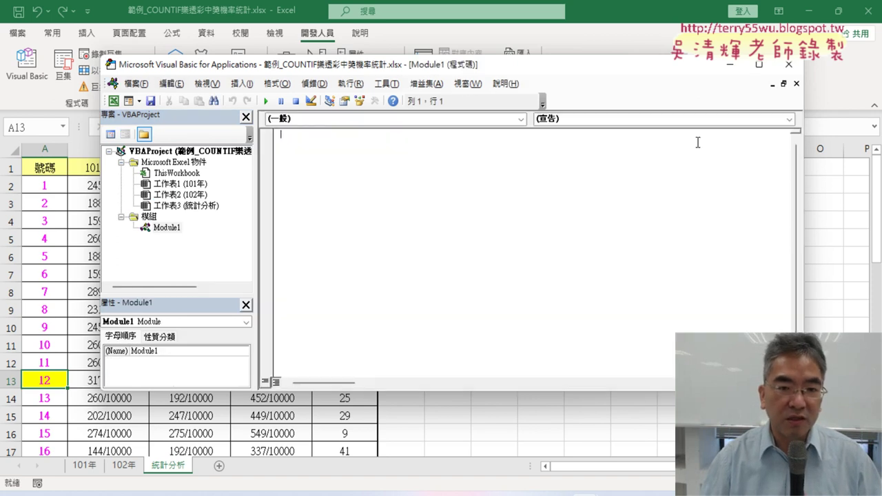
left_click_drag(798, 206, 636, 211)
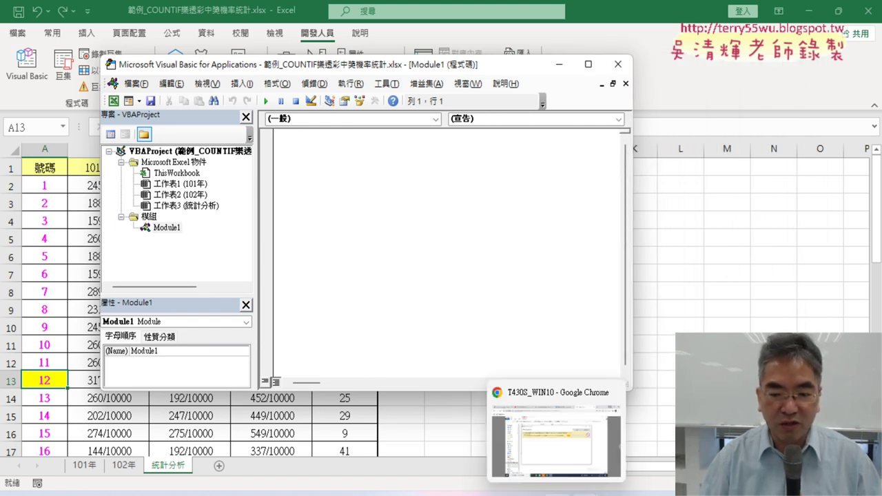
left_click(564, 442)
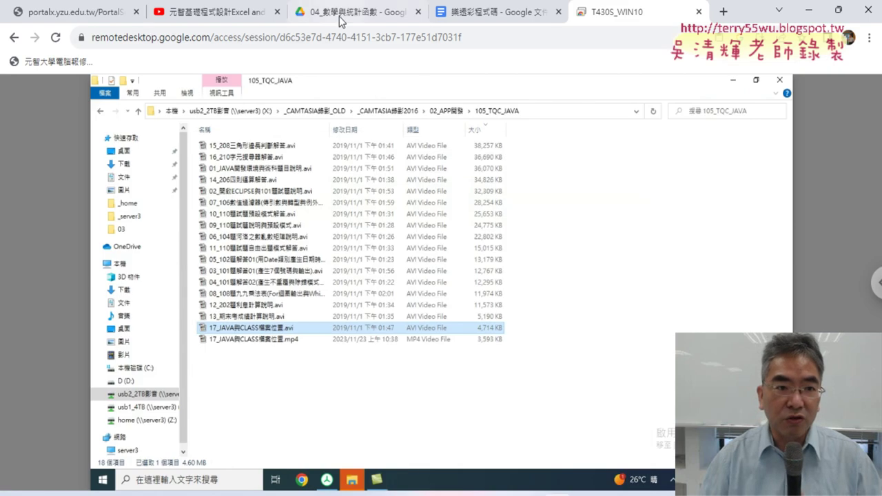
Step: View the finished lottery screen in the 樂透彩程式碼 Google Doc, then return to the VBA editor
left_click(210, 12)
left_click(75, 11)
left_click(496, 11)
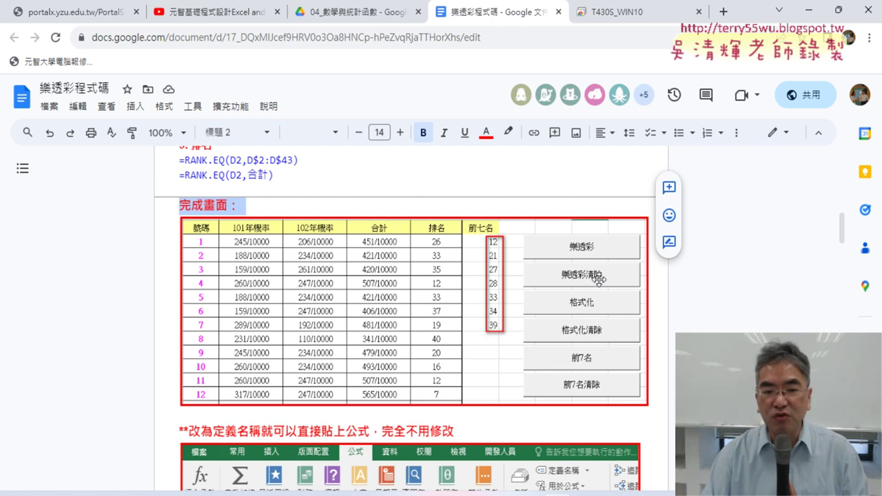
key("alt+Tab")
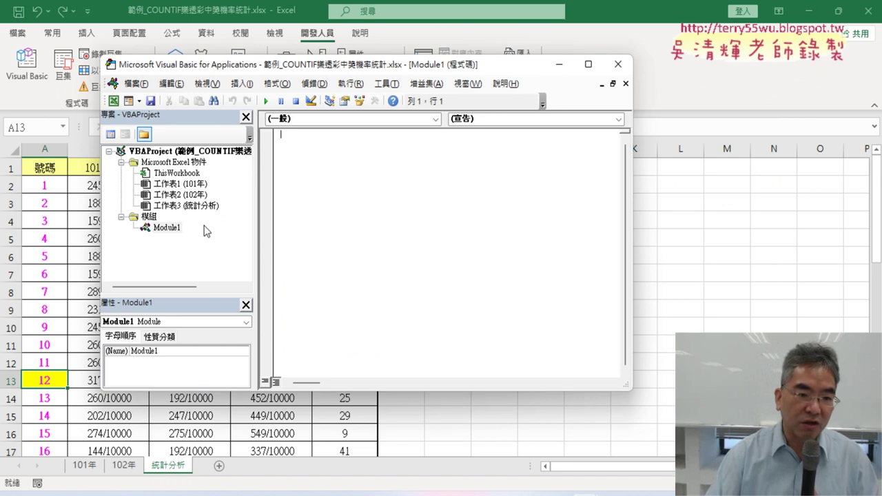
Step: Type 'sub 樂透彩清除' in Module1 so VBA generates Sub 樂透彩清除() and End Sub
left_click(164, 231)
left_click(346, 139)
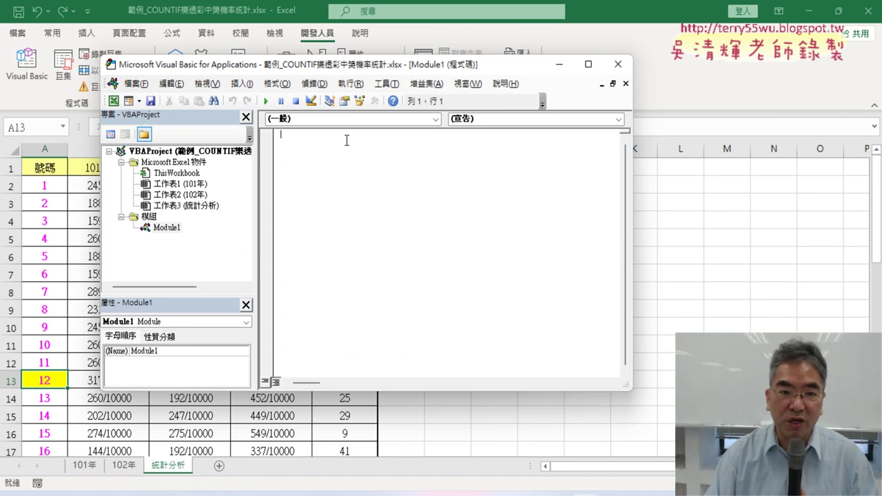
type("s")
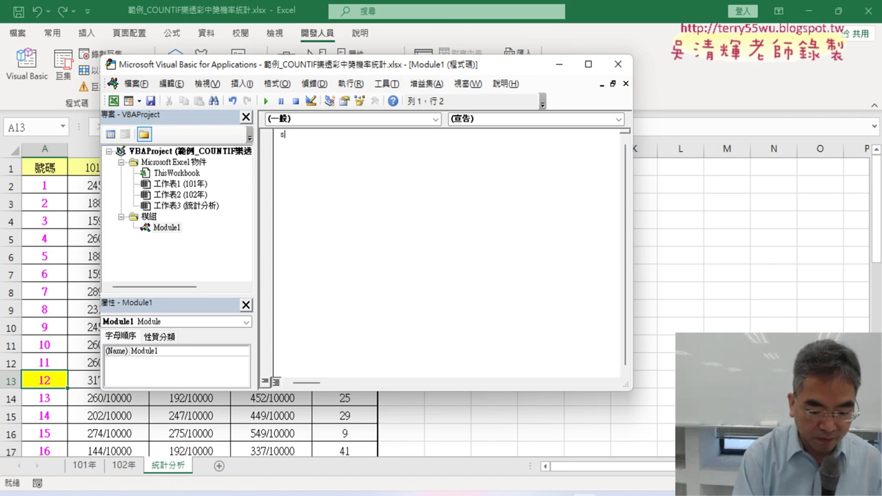
type("ub 樂透彩清除")
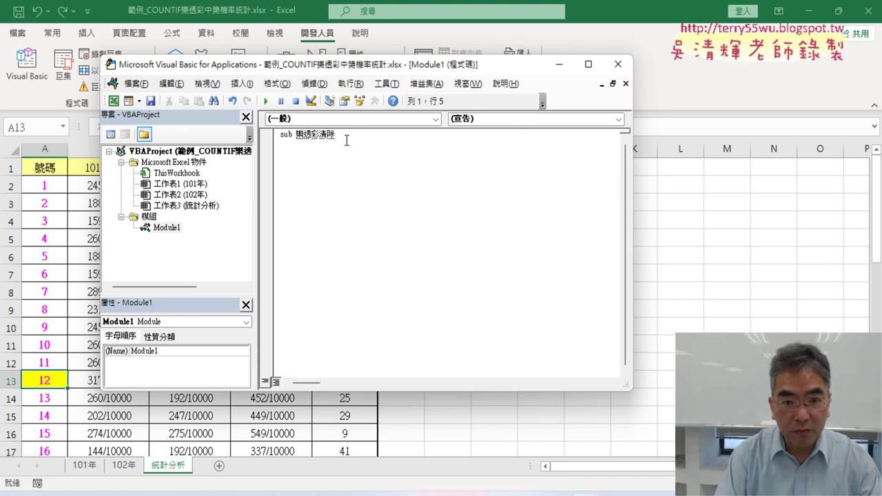
key("Return")
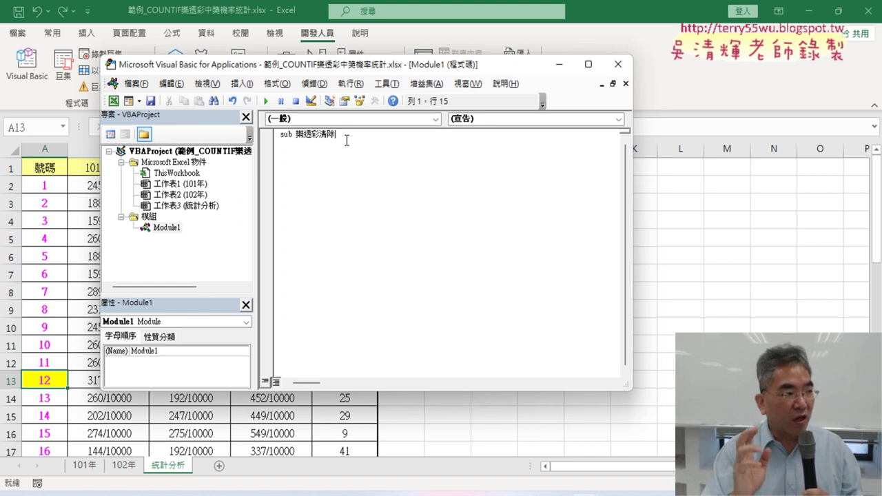
key("Return")
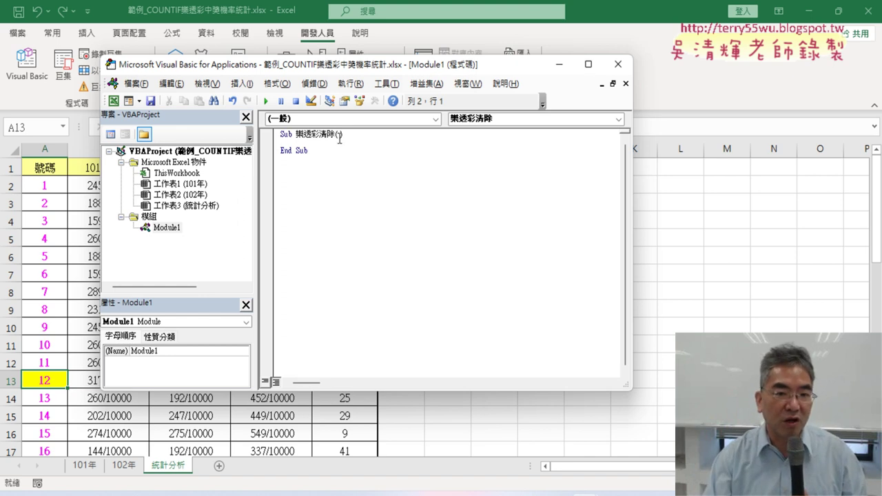
left_click_drag(339, 140, 342, 174)
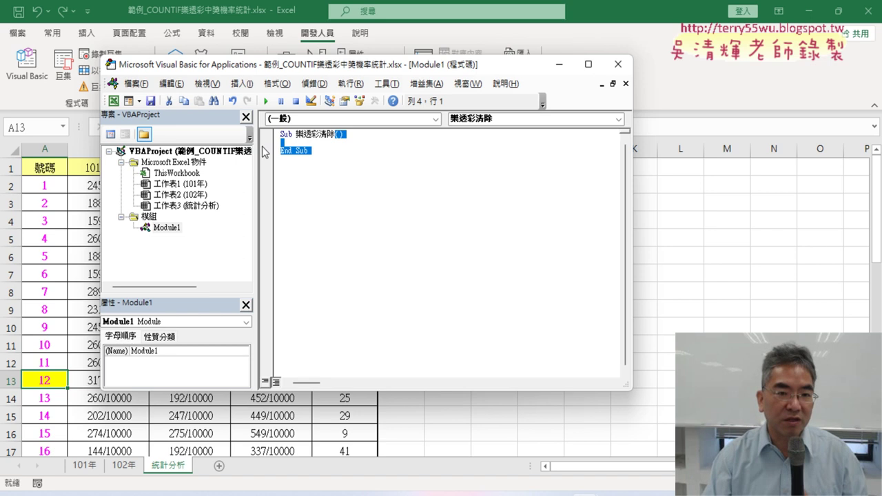
left_click(287, 145)
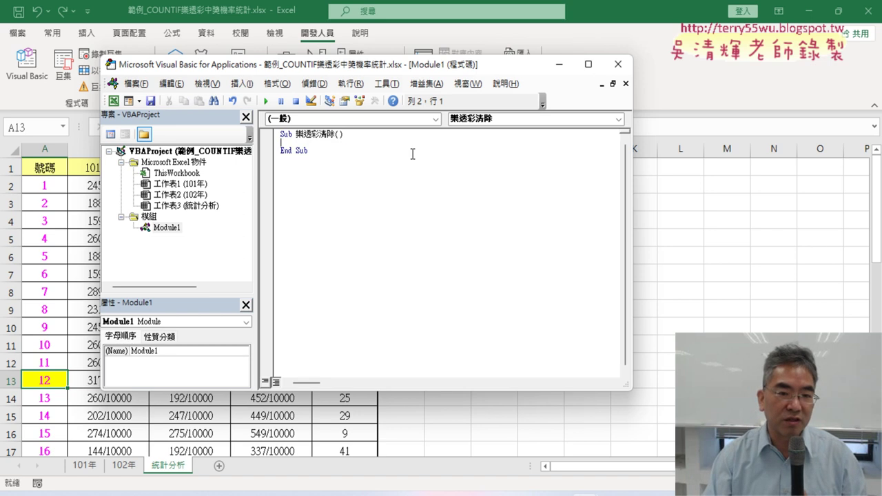
left_click(386, 83)
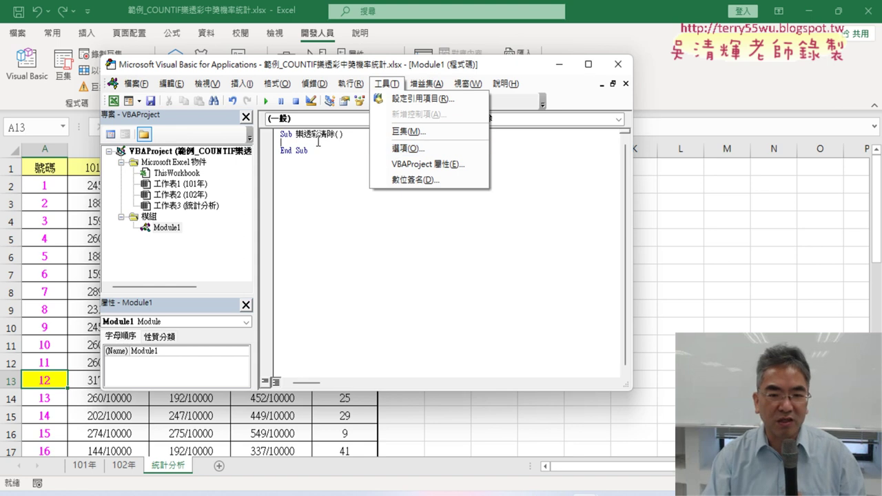
Step: Set the code font size to 14 on the 撰寫風格 tab of 工具 > 選項
left_click(418, 149)
left_click_drag(409, 112, 497, 137)
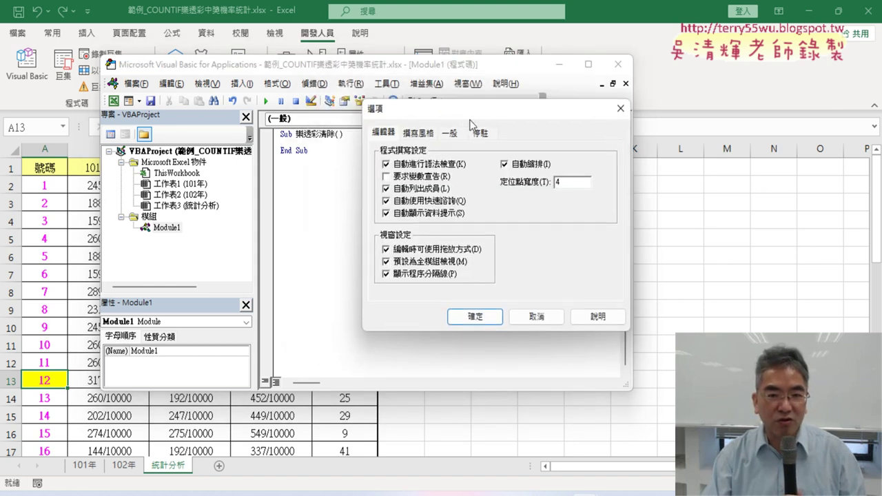
left_click(451, 157)
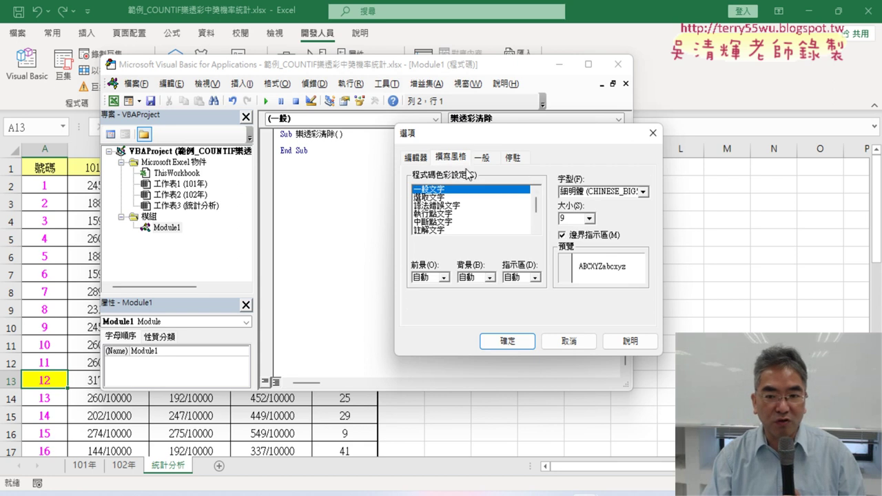
left_click(590, 218)
scroll(592, 242, "down", 2)
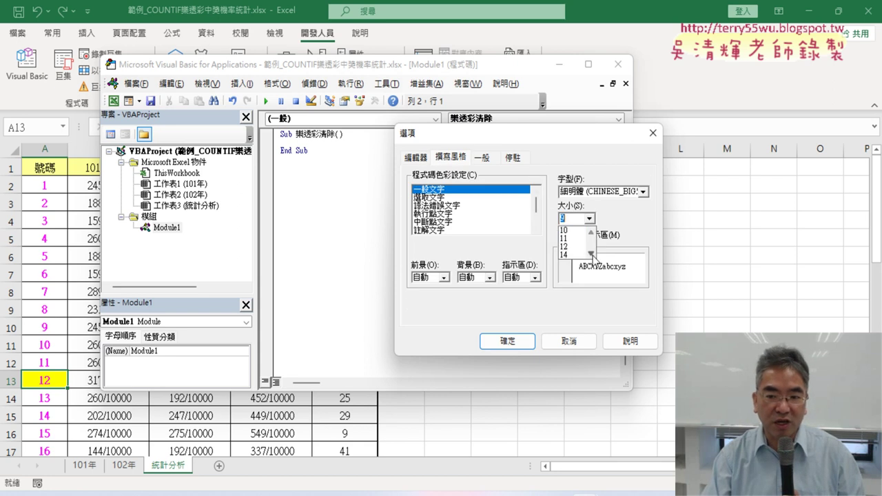
left_click(571, 255)
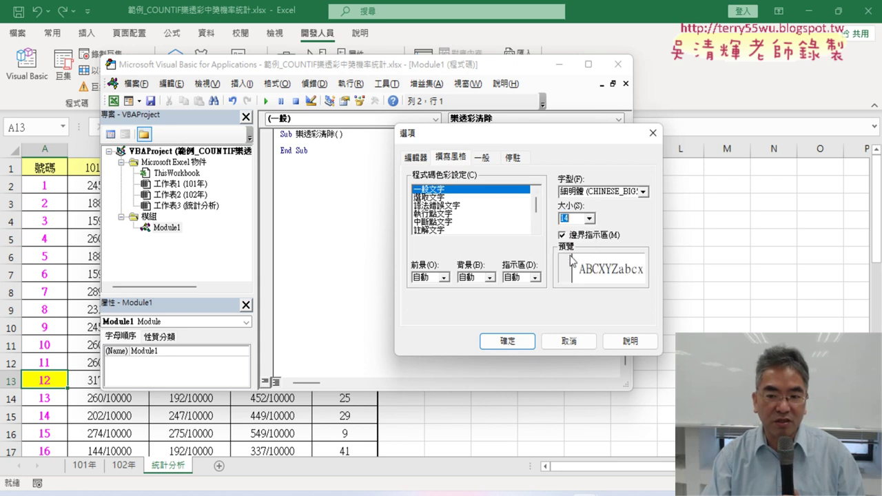
left_click(507, 341)
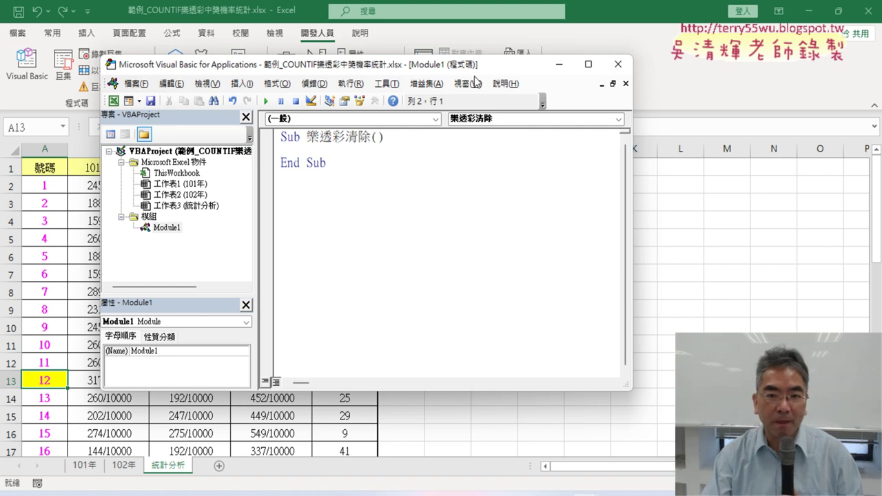
left_click_drag(474, 78, 745, 78)
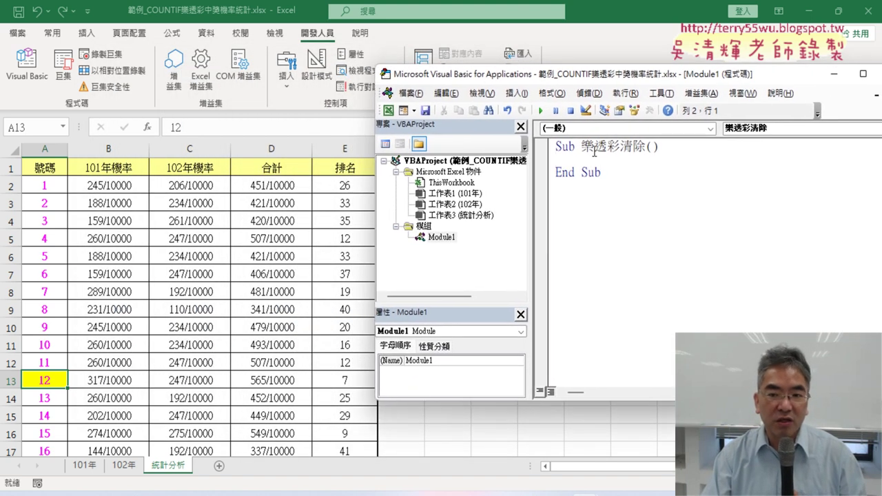
Step: Indent the procedure body and confirm the data rows run from A2 to A43
key("Tab")
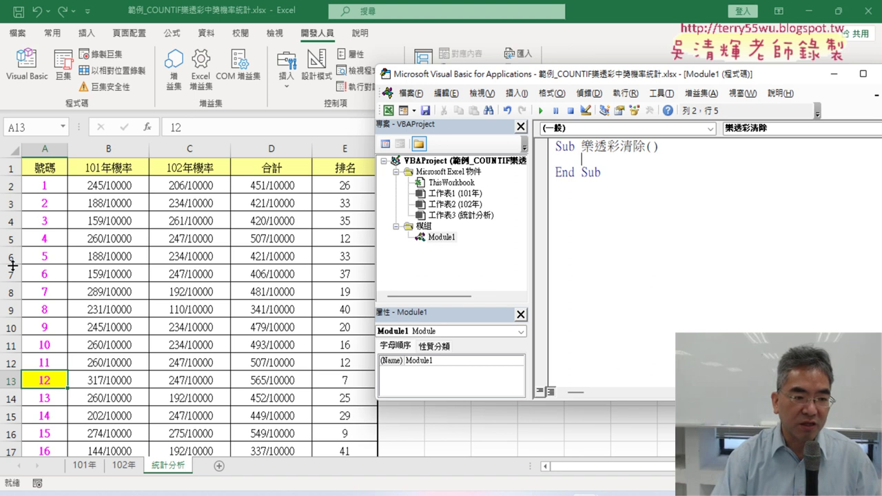
left_click(41, 186)
scroll(60, 233, "down", 2)
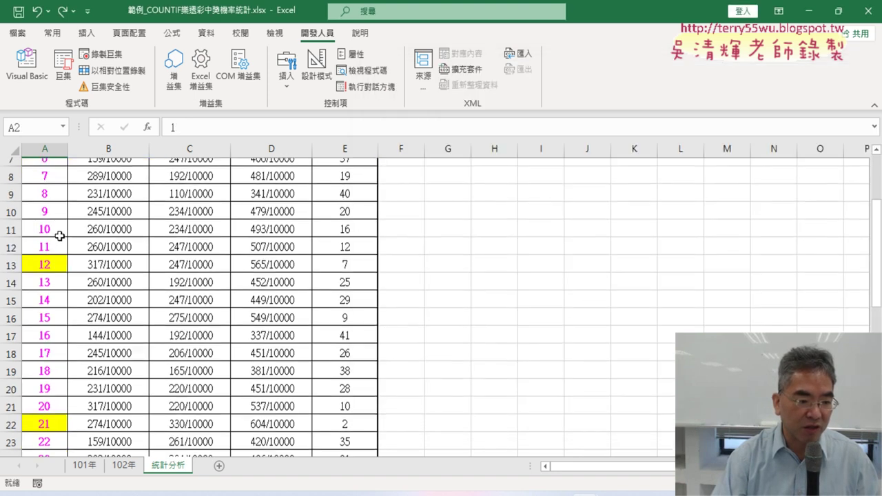
scroll(60, 232, "down", 5)
scroll(58, 242, "down", 4)
left_click(52, 329)
scroll(52, 329, "up", 1)
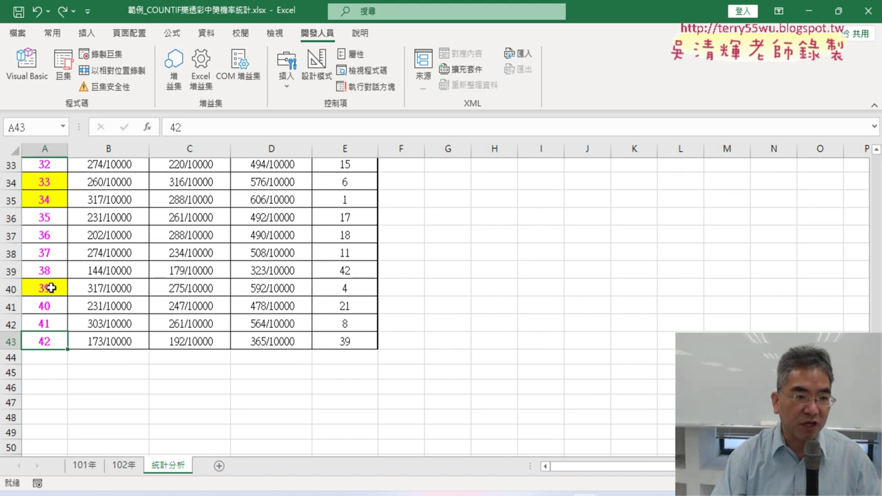
scroll(52, 276, "up", 6)
left_click(26, 65)
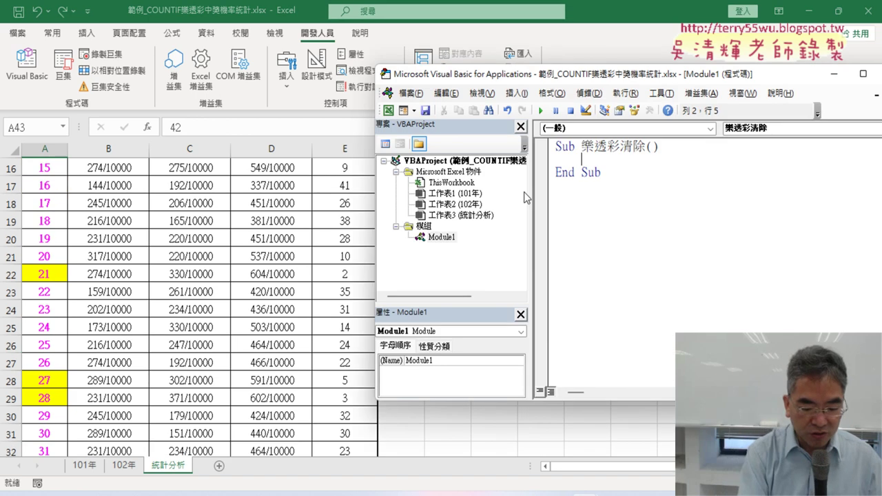
Step: Type the loop 'For i = 2 To 43' and 'Next' in English input
type("ㄈ")
key("BackSpace")
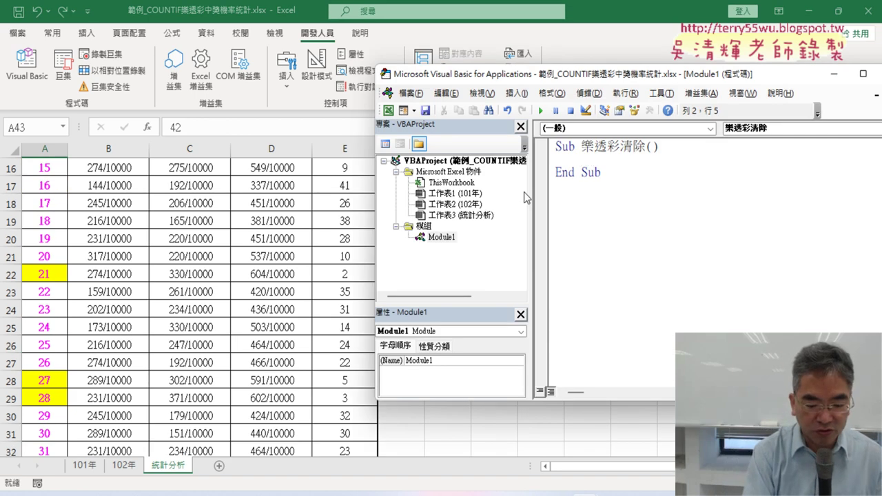
type("for i")
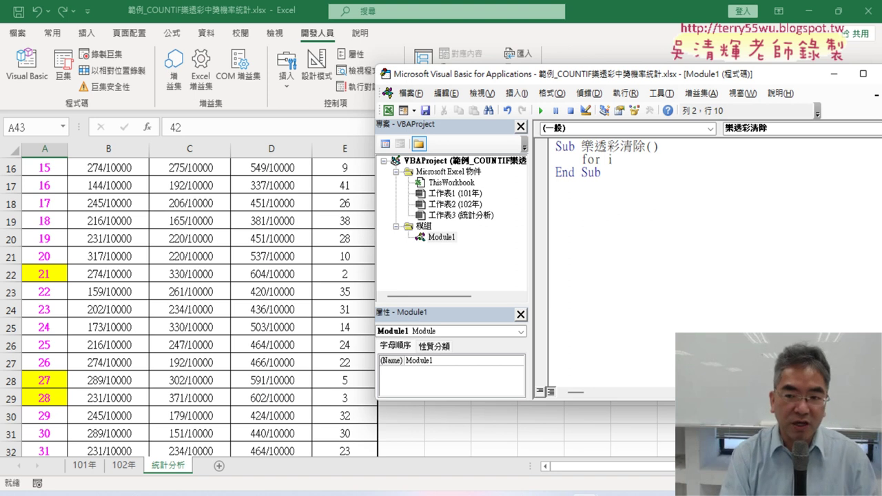
type("=")
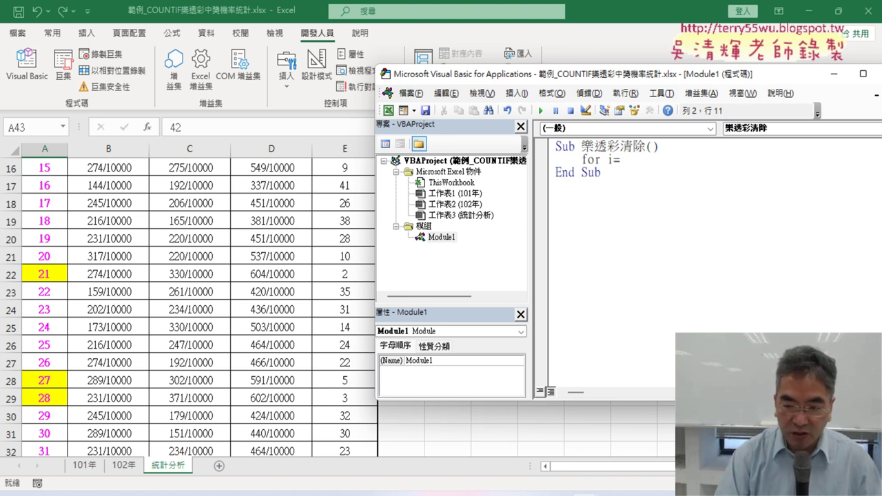
type("2 to")
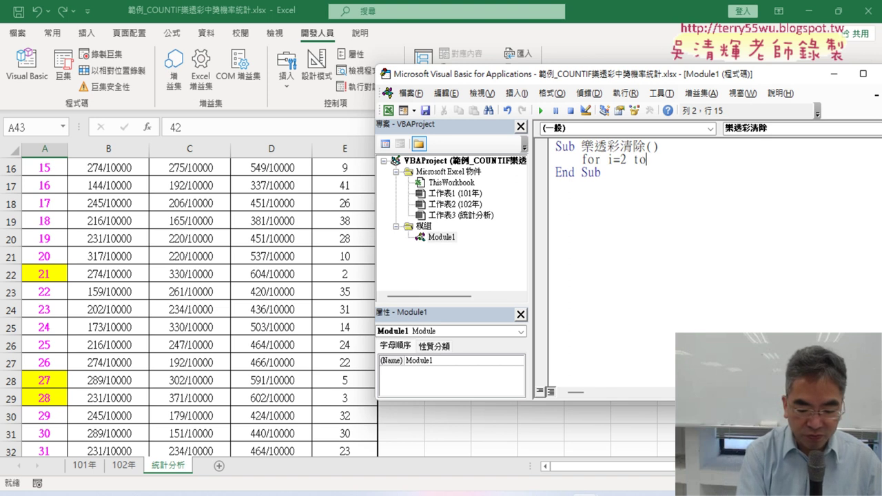
type(" 43")
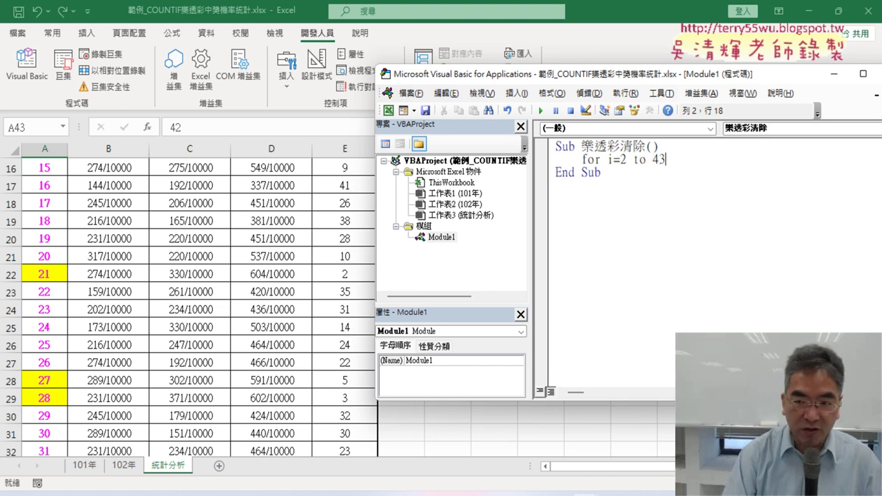
key("Return")
key("Return")
type("ne")
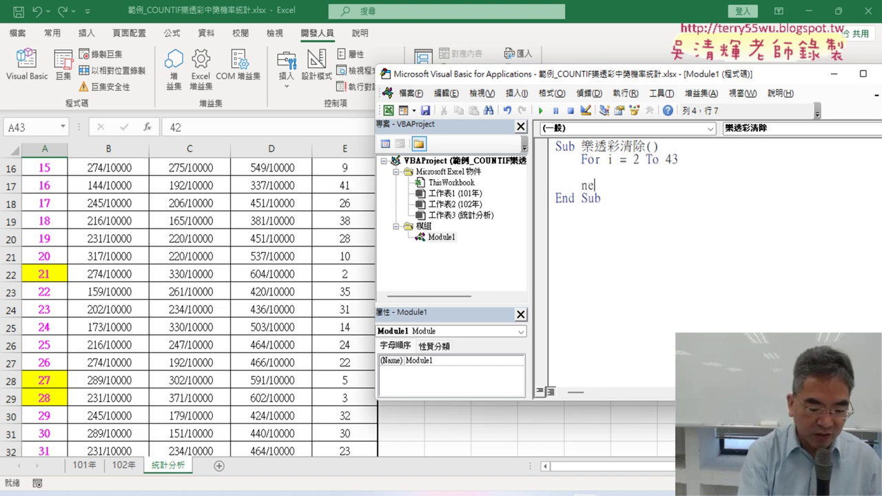
type("xt")
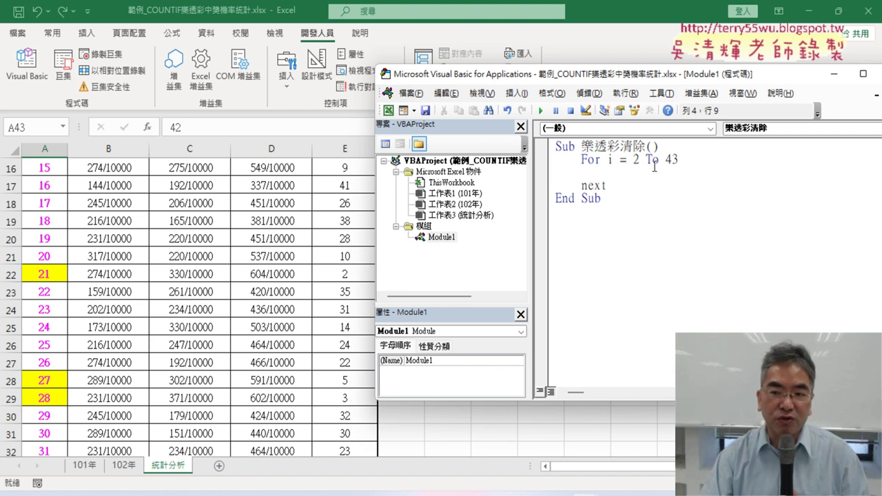
left_click(635, 159)
left_click_drag(635, 160, 678, 159)
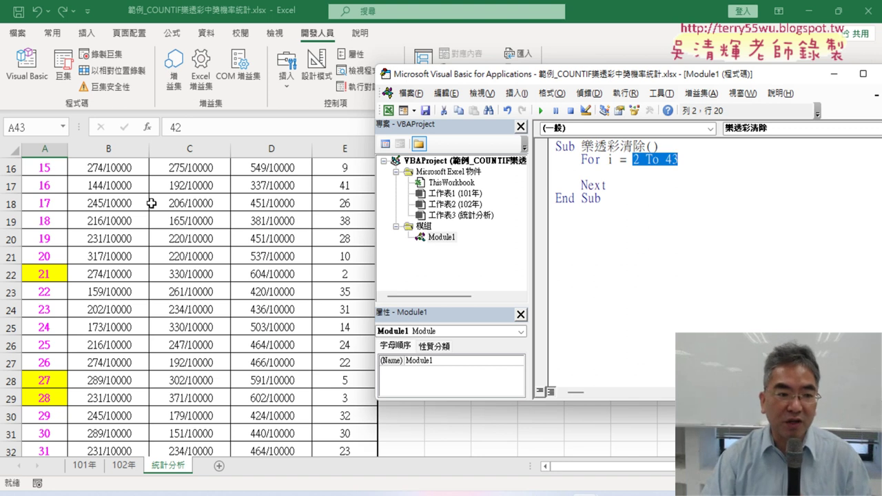
Step: Recheck the sheet rows, then indent the empty line inside the loop body
left_click(93, 206)
scroll(93, 210, "up", 4)
scroll(93, 210, "up", 1)
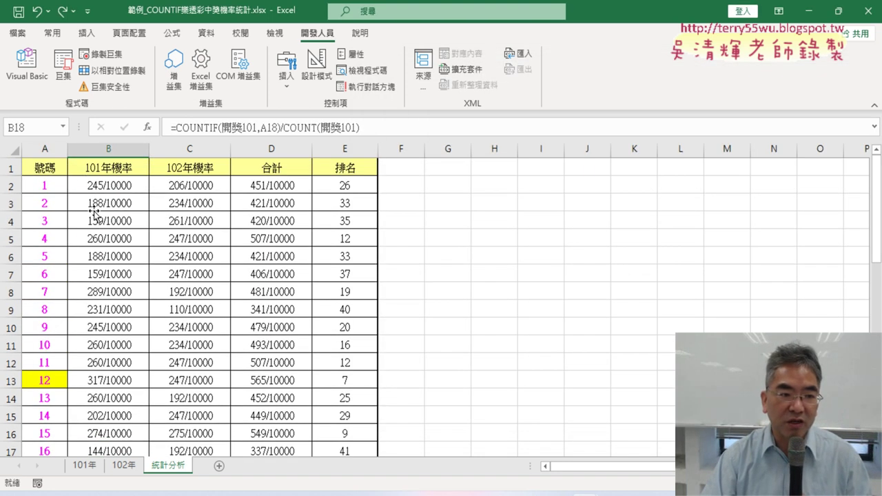
left_click(27, 65)
left_click(615, 172)
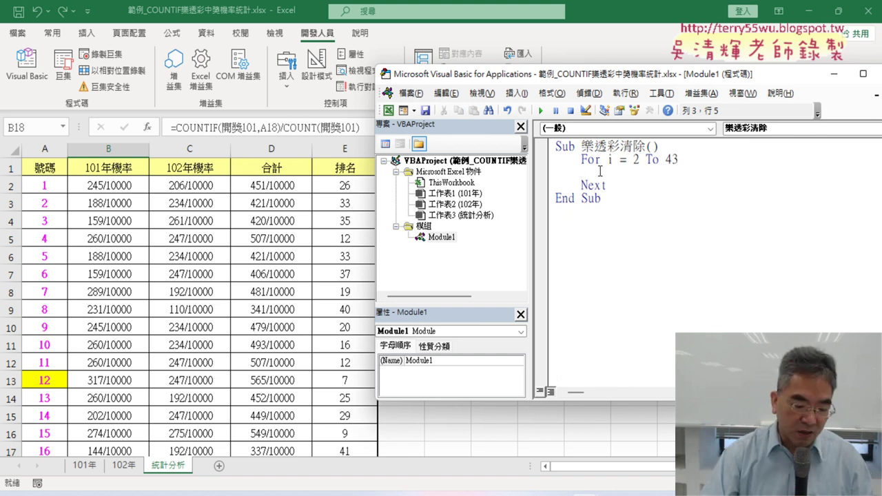
key("Tab")
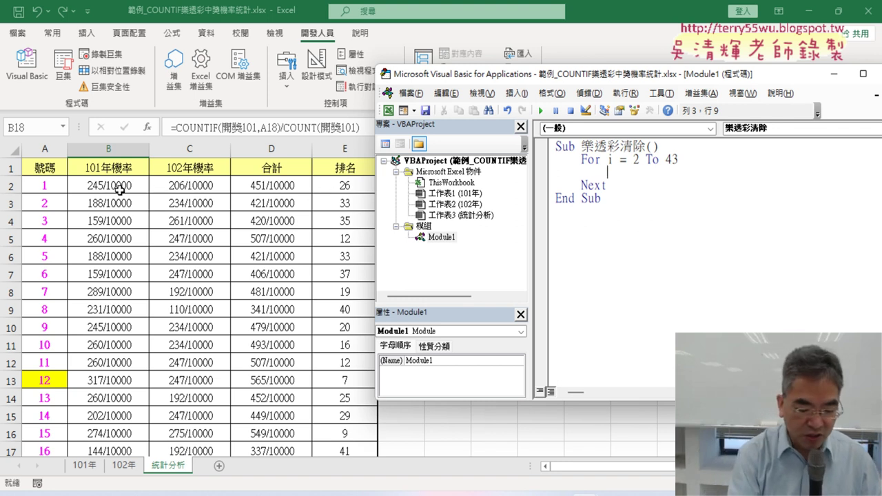
Step: Add Cells(i, "B") = "" inside the loop, then select that line
type("cel")
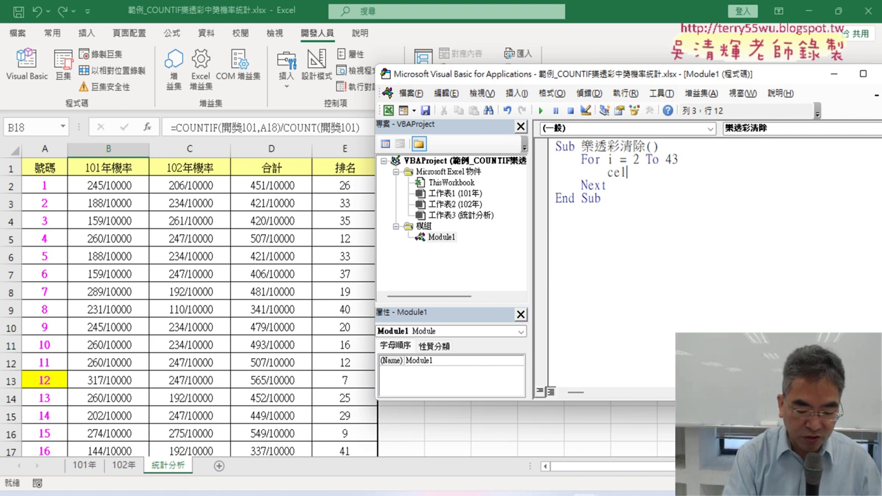
type("ls(")
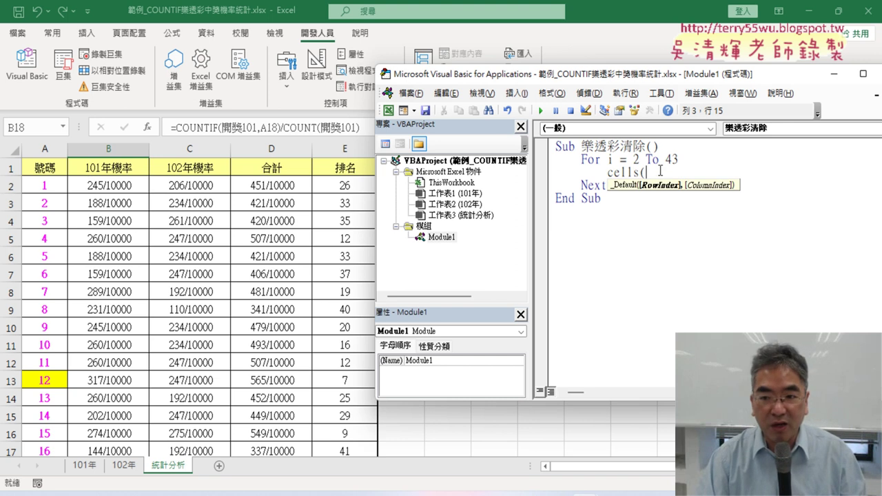
type("i")
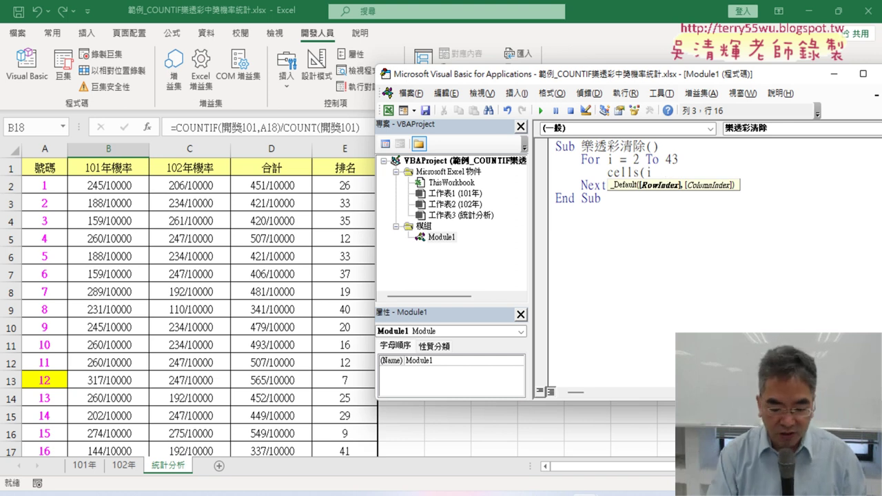
type(", \"")
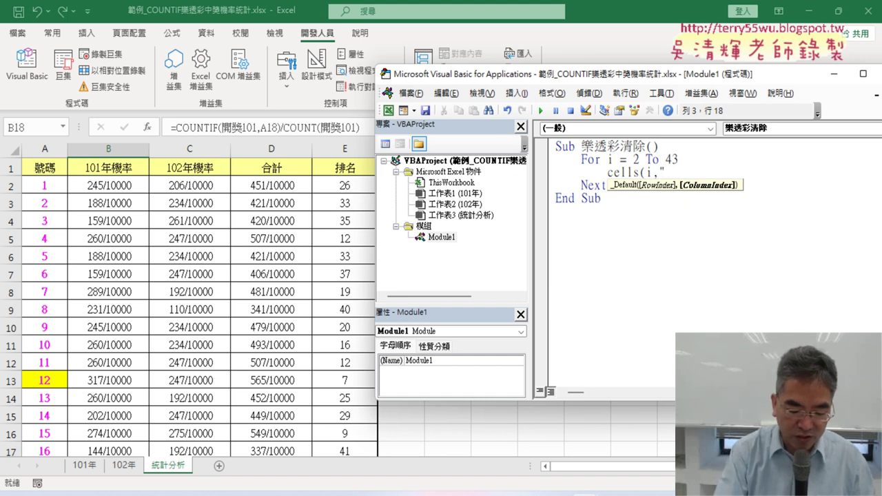
type("B\"")
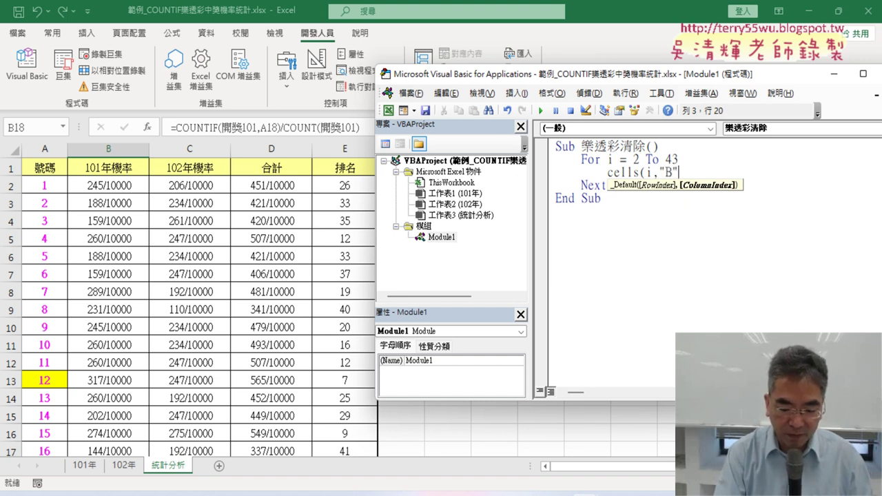
type(") ")
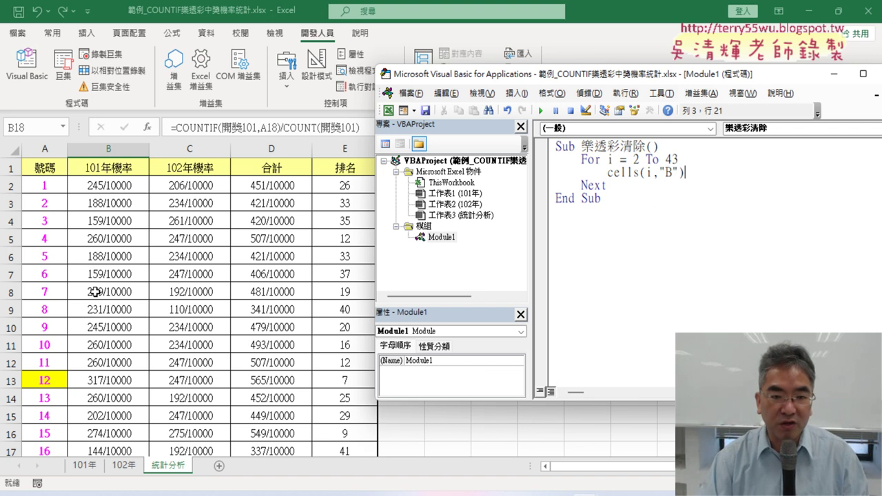
type("= ")
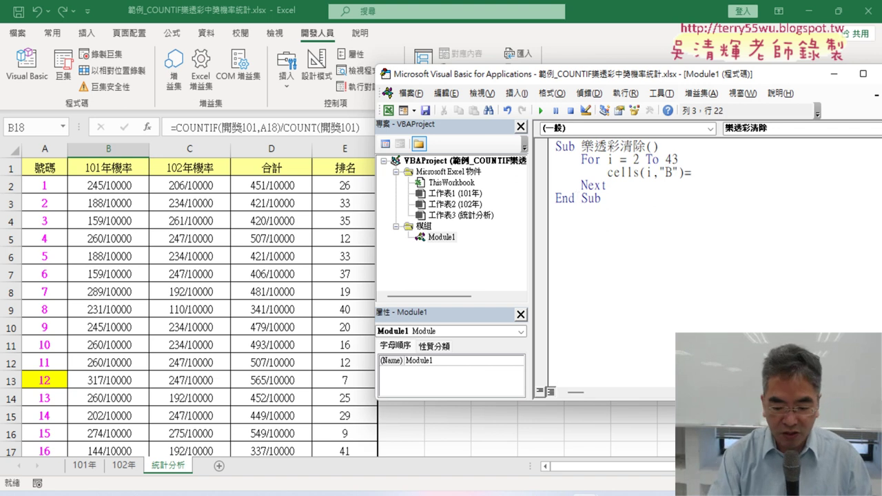
type("\"")
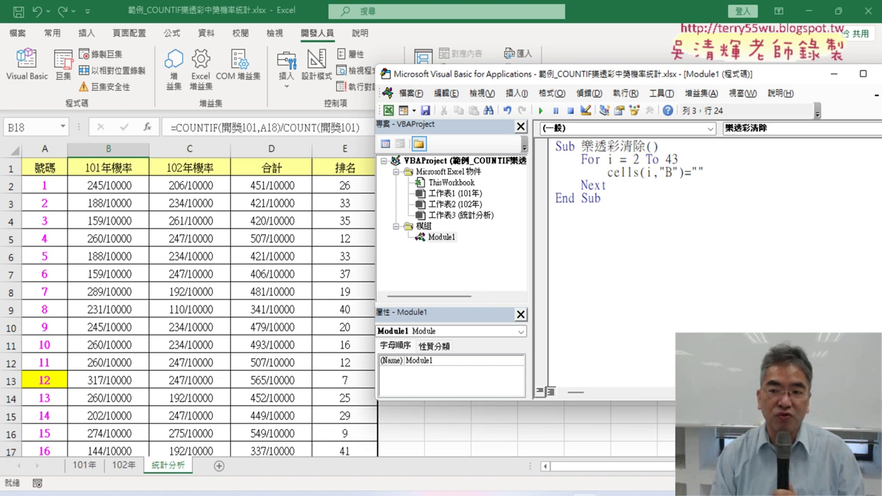
key("Return")
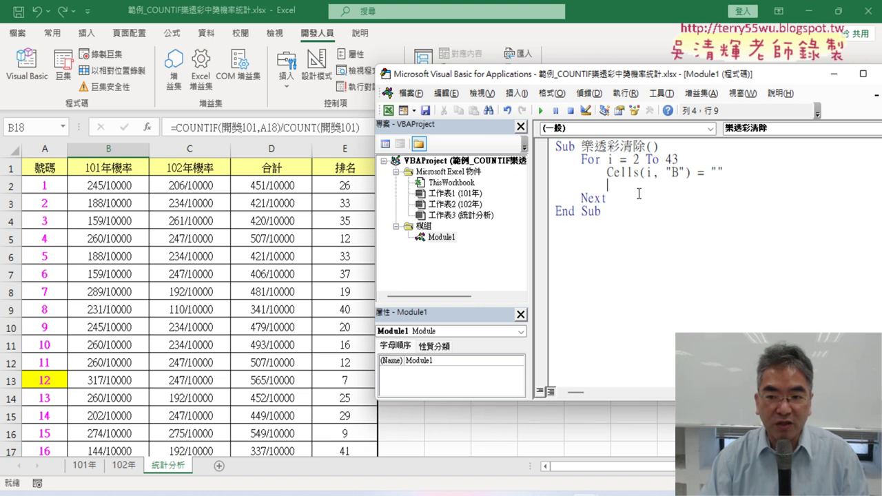
left_click_drag(608, 173, 724, 173)
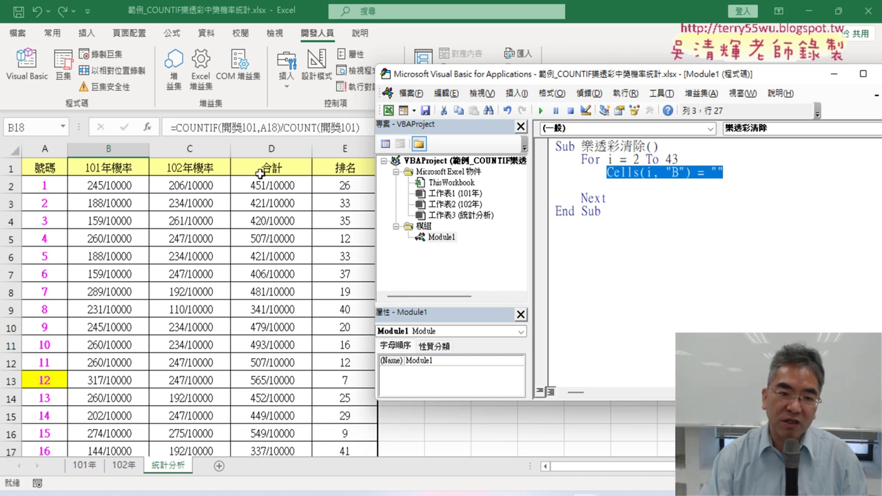
Step: Copy the Cells(i, "B") clearing line and paste three duplicates below it
right_click(709, 177)
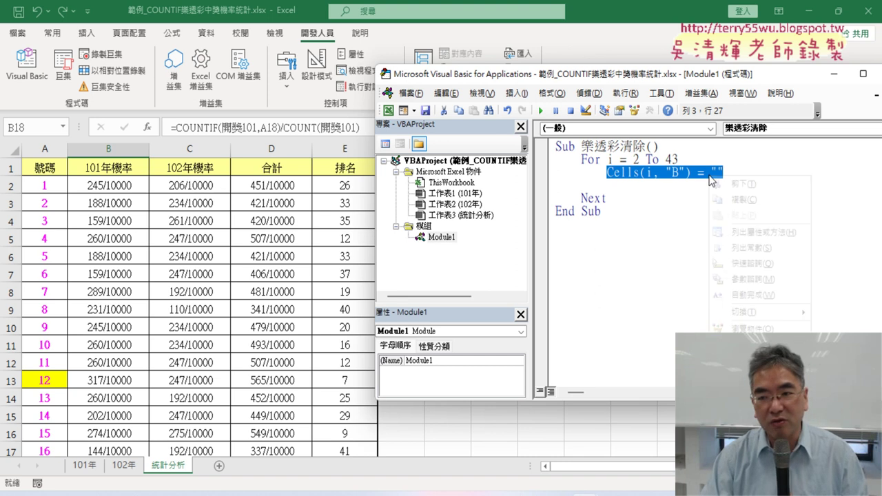
left_click(726, 199)
left_click(659, 187)
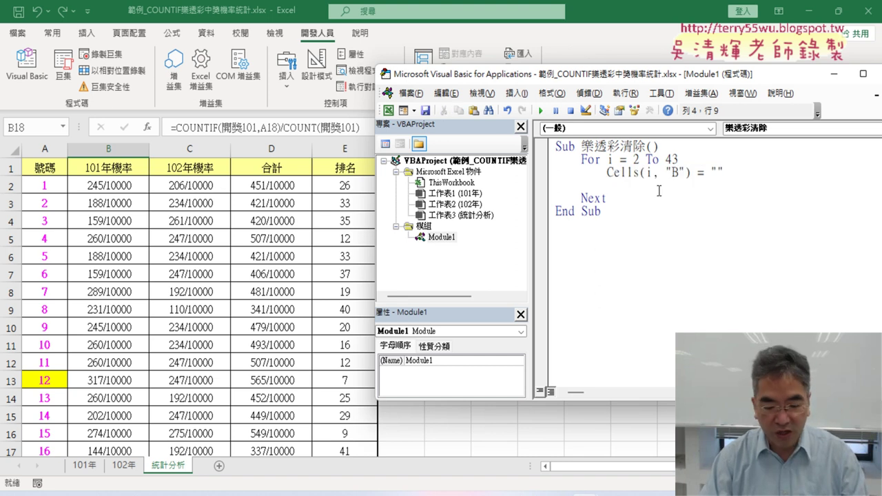
key("ctrl+v")
key("Return")
key("ctrl+v")
key("Return")
key("ctrl+v")
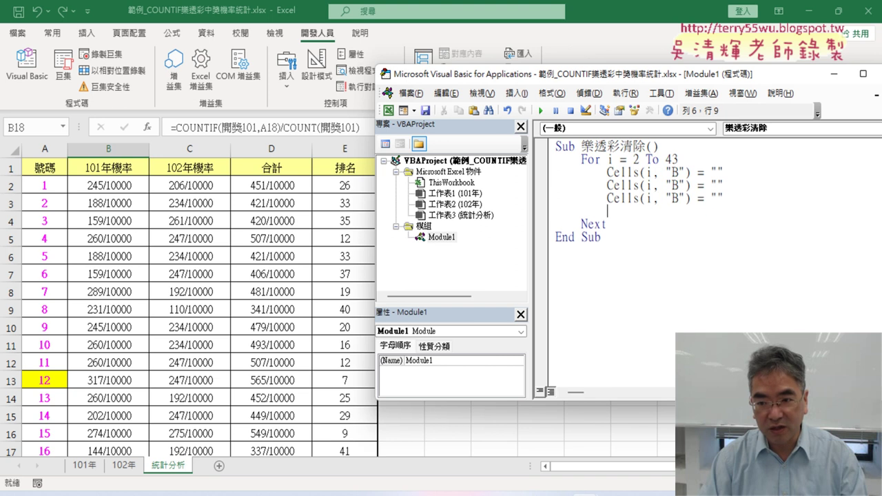
Step: Change the three copies to columns "C", "D" and "E", then select the For…Next loop
double_click(675, 185)
type("C")
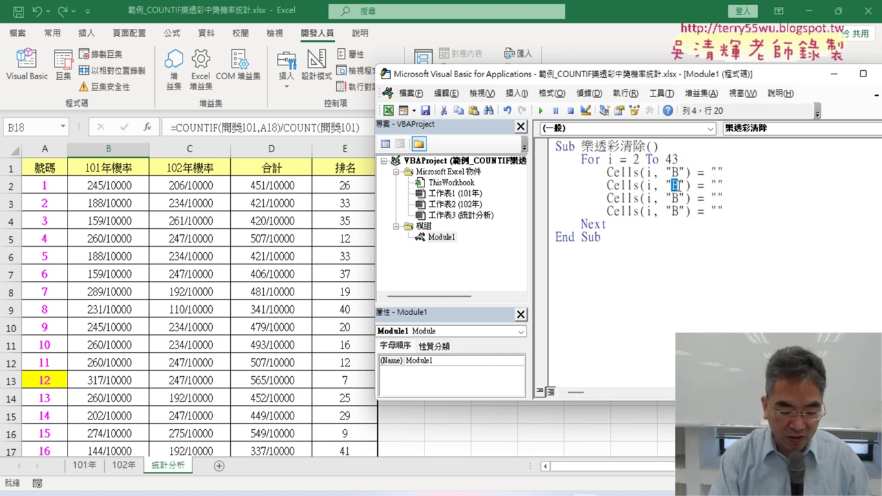
key("Down")
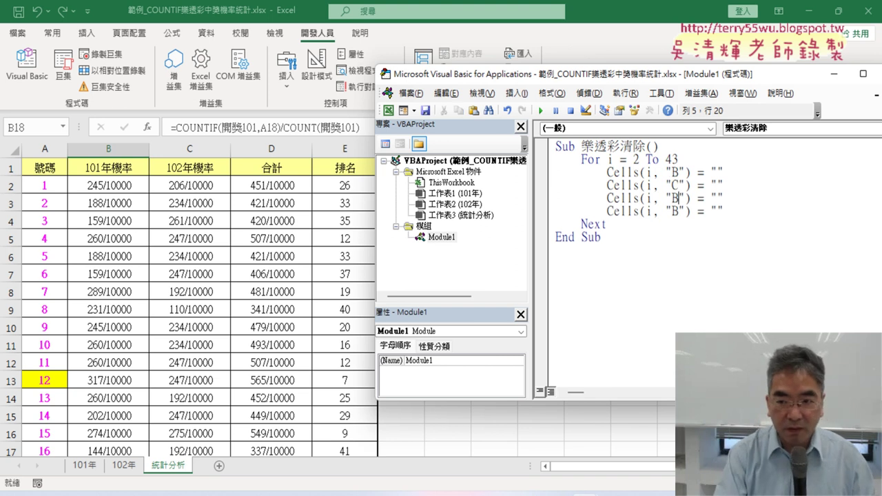
key("BackSpace")
type("D")
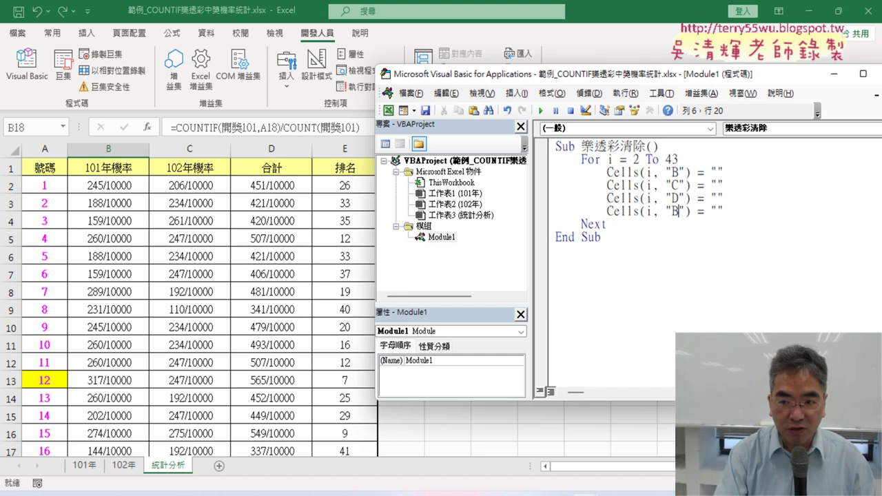
key("Down")
key("BackSpace")
type("E")
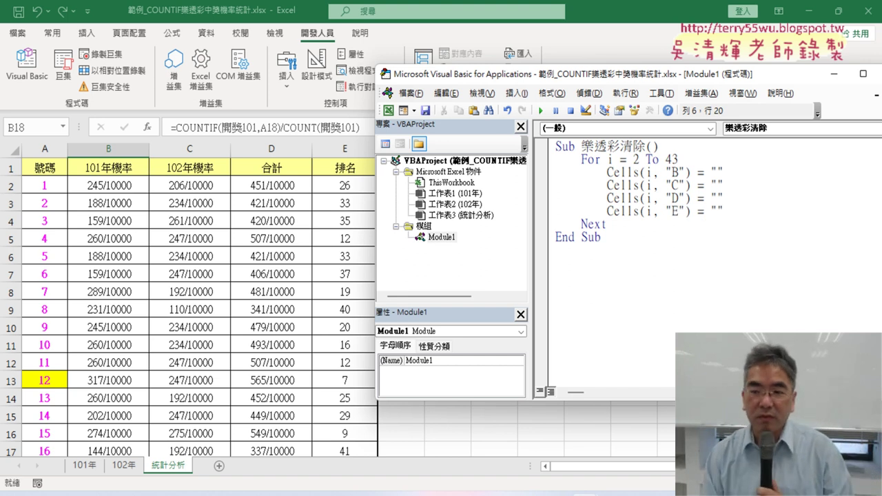
left_click(666, 209)
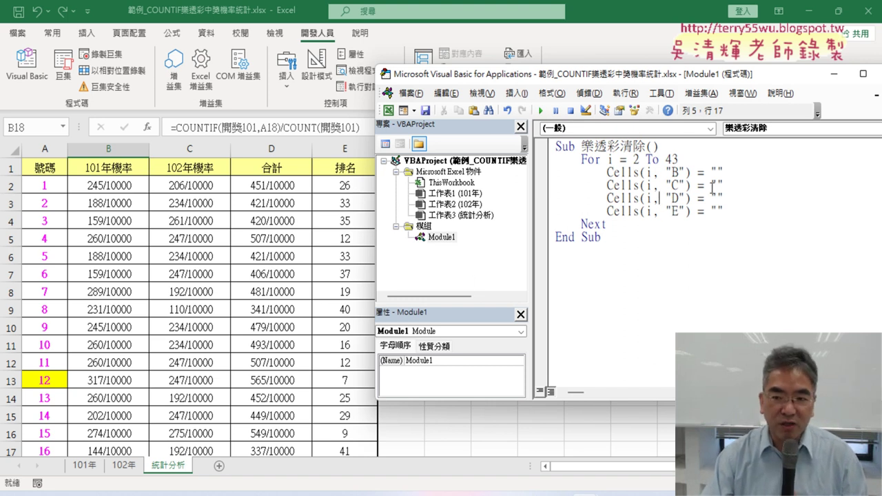
mouse_move(622, 232)
left_mouse_down()
mouse_move(556, 211)
mouse_move(553, 160)
left_mouse_up()
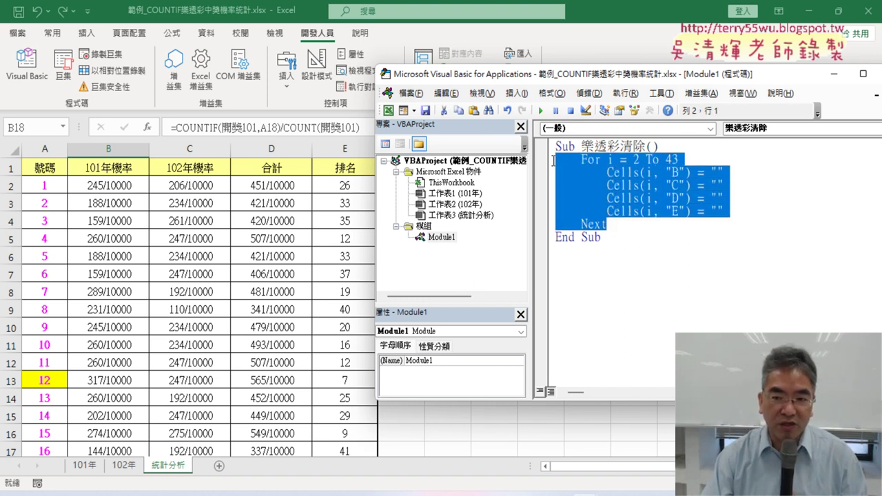
Step: Copy the whole 樂透彩清除 macro and paste a duplicate below its End Sub
left_click(112, 188)
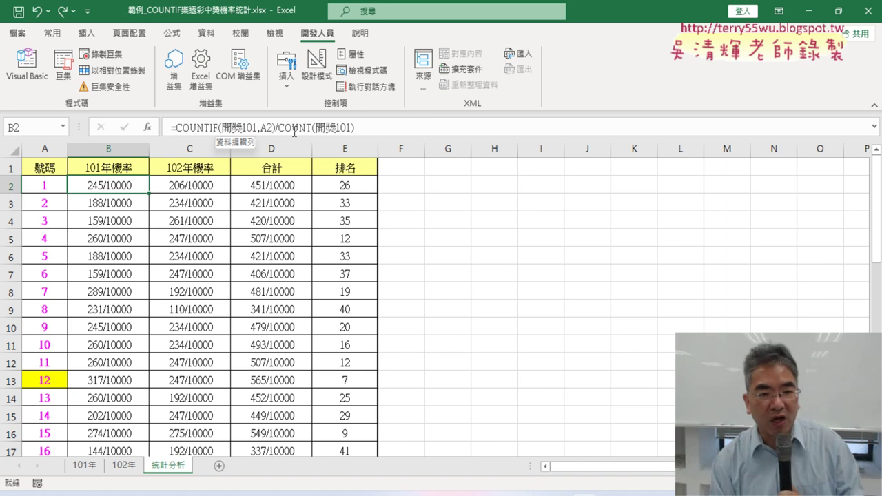
left_click(27, 66)
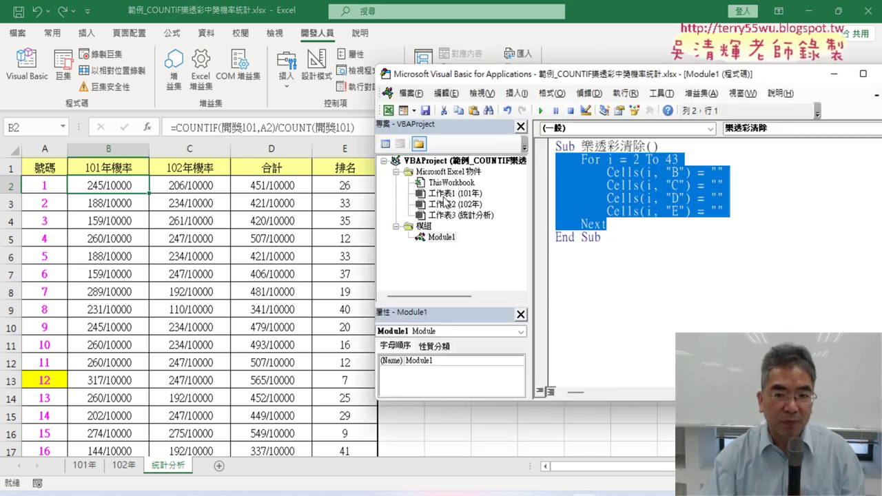
left_click(652, 160)
left_click_drag(644, 238, 546, 146)
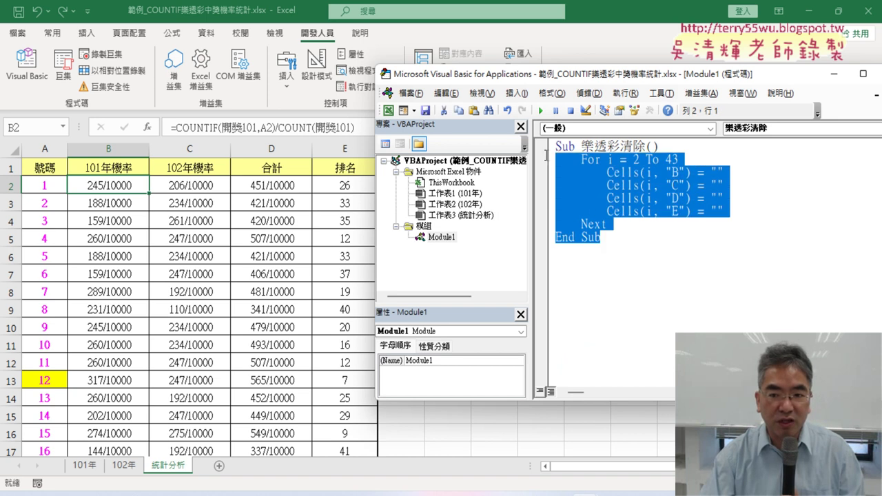
right_click(596, 171)
left_click(623, 197)
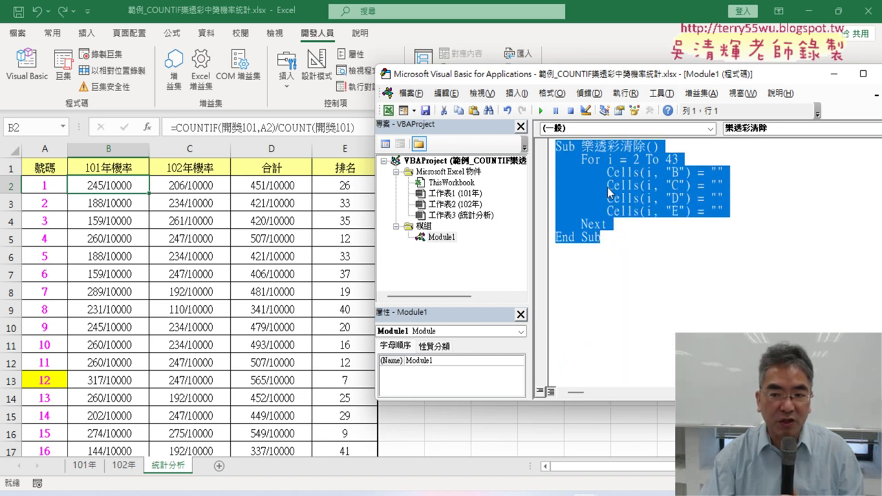
left_click(608, 252)
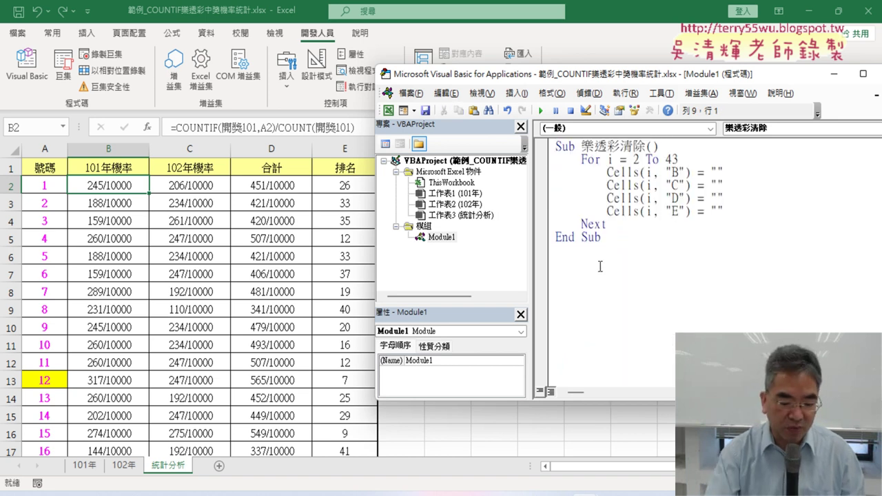
key("ctrl+v")
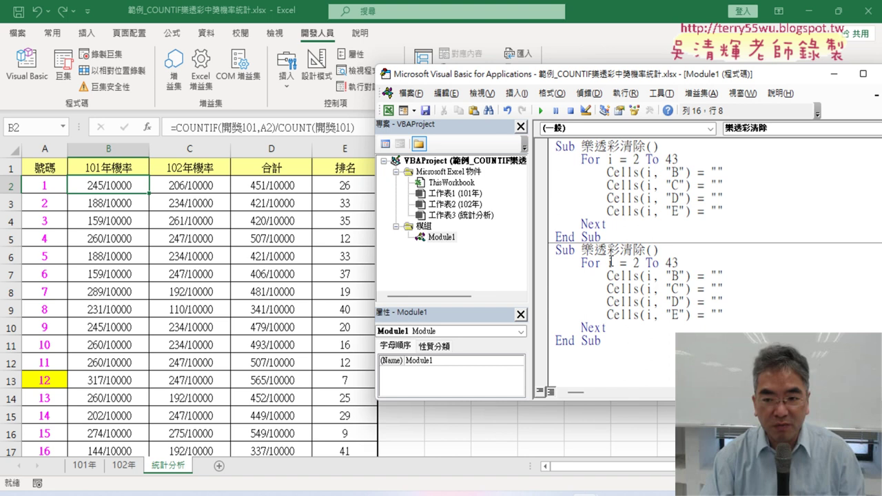
Step: Rename the copy to Sub 樂透彩 by deleting 清除, then select its column B quotes
left_click(623, 250)
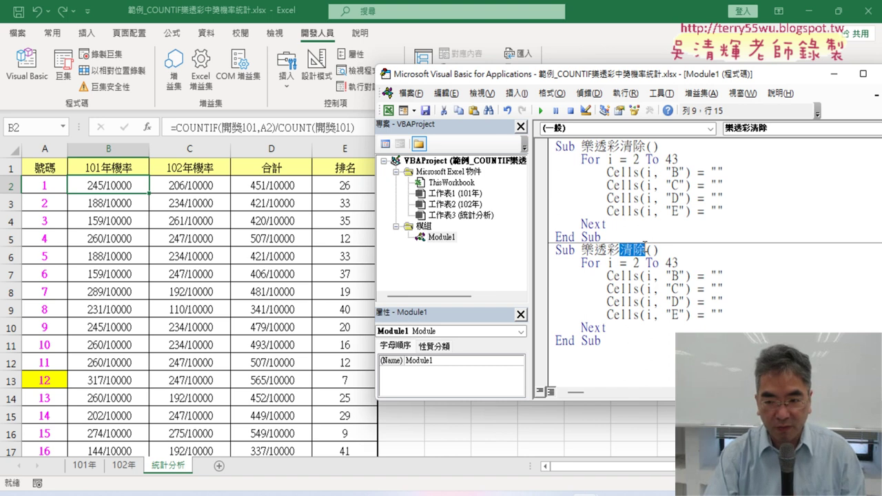
key("Delete")
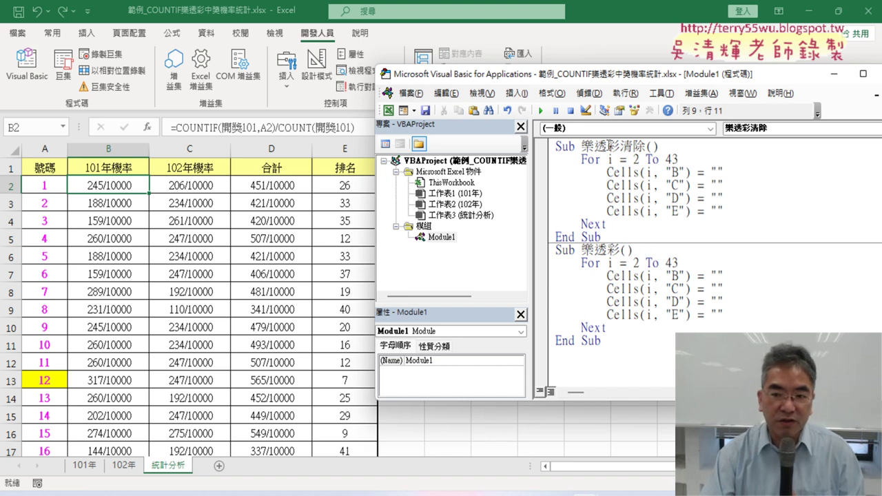
double_click(717, 172)
double_click(716, 185)
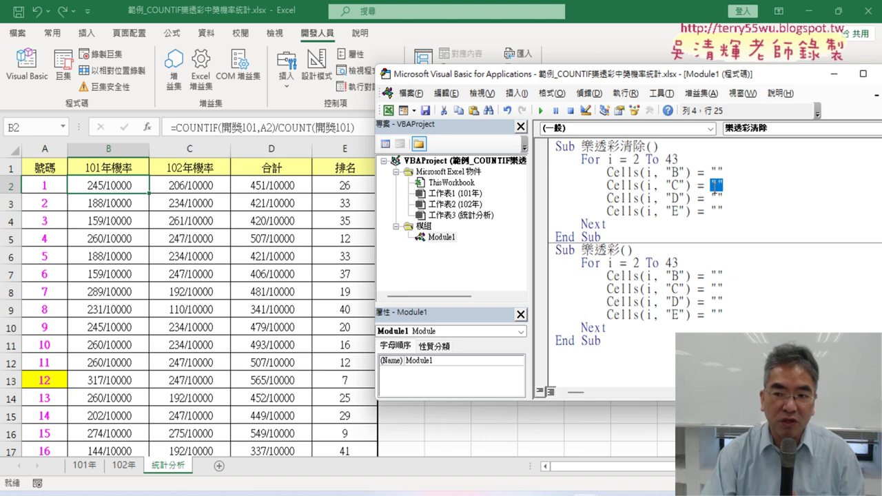
left_click(717, 276)
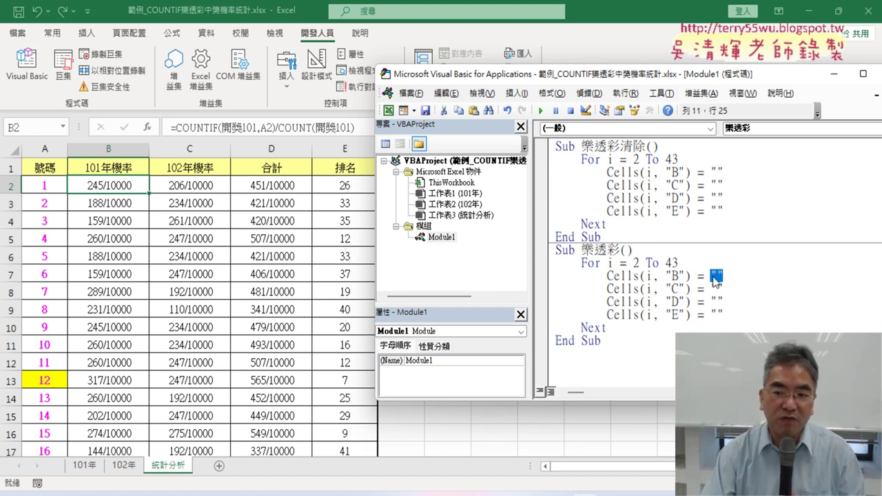
left_click(720, 288)
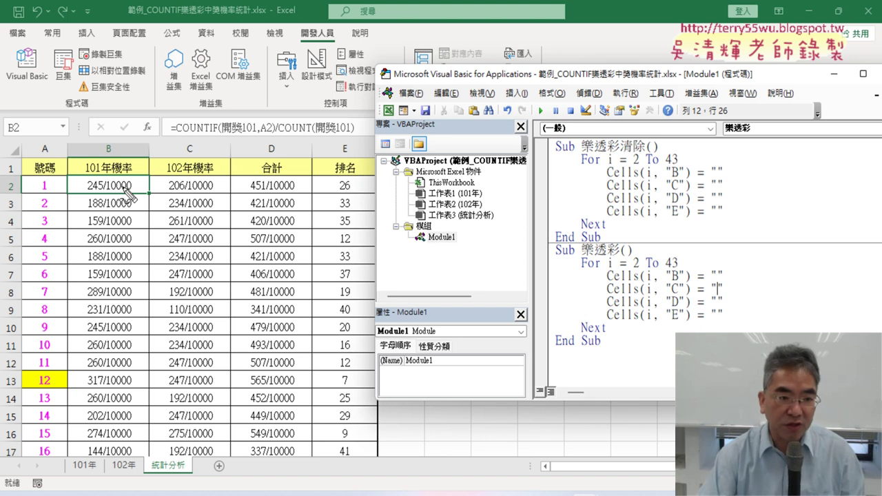
left_click_drag(86, 192, 114, 198)
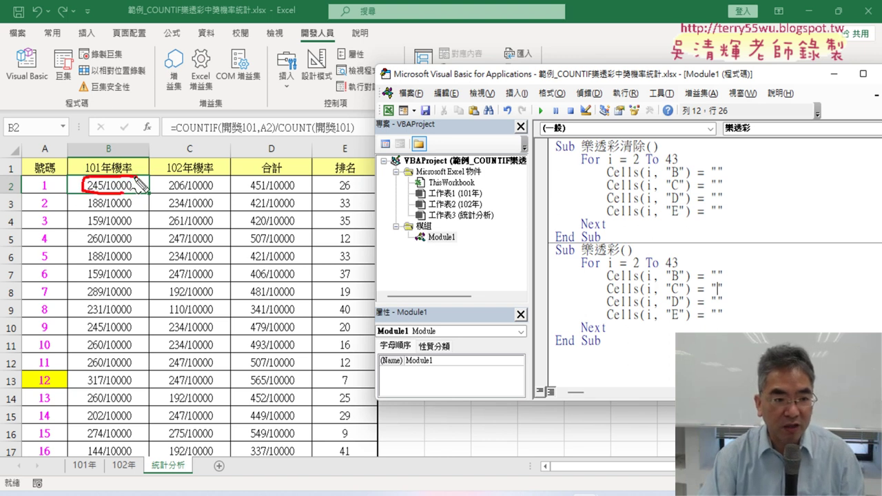
left_click_drag(185, 136, 345, 137)
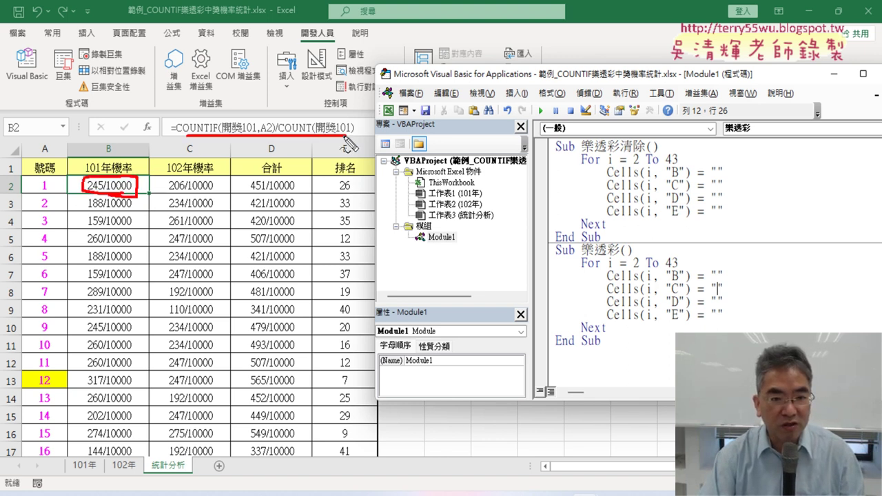
mouse_move(312, 112)
left_mouse_down()
mouse_move(558, 84)
mouse_move(723, 273)
mouse_move(726, 254)
left_mouse_up()
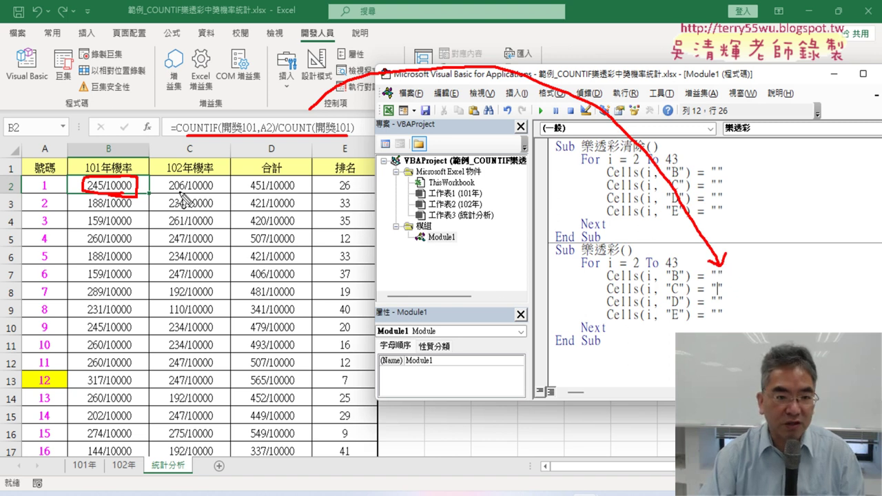
left_click_drag(170, 192, 222, 195)
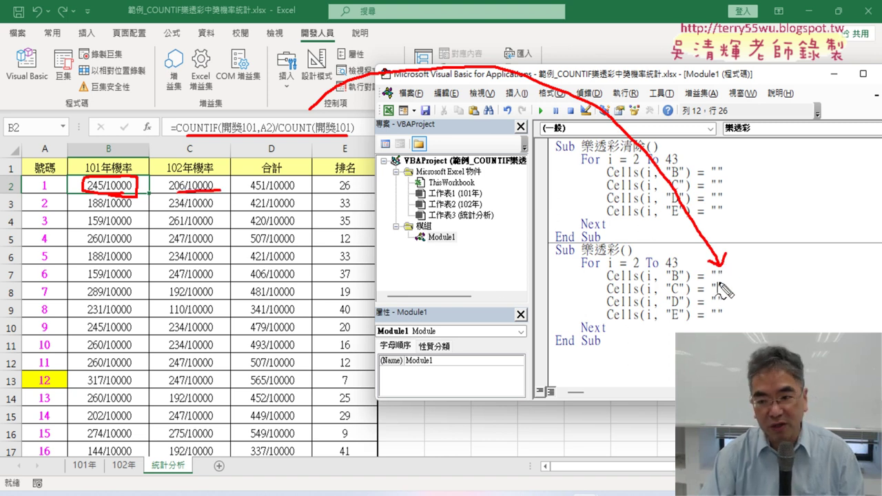
left_click_drag(717, 283, 718, 295)
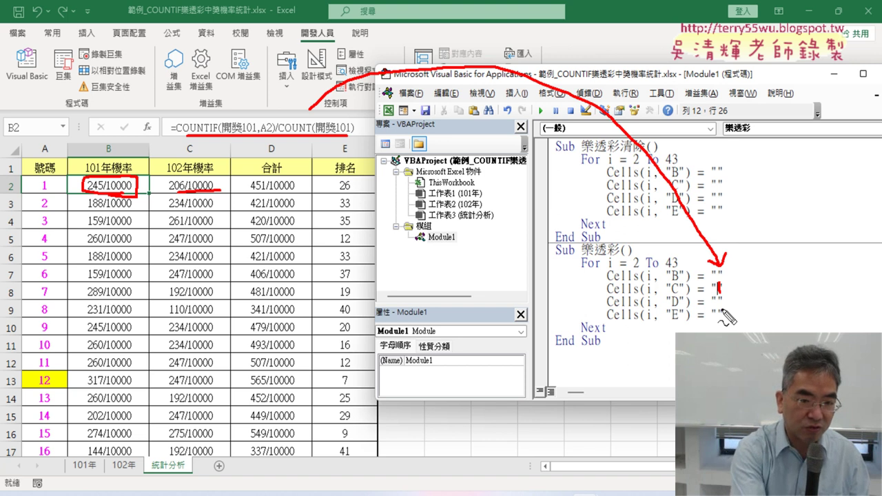
Step: Copy B2's COUNTIF formula from the sheet into the 樂透彩 column B line
key("Escape")
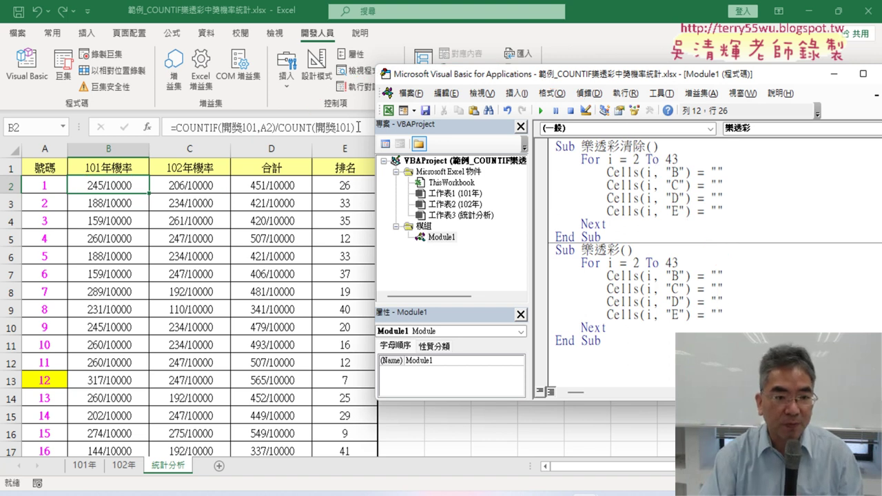
left_click(358, 133)
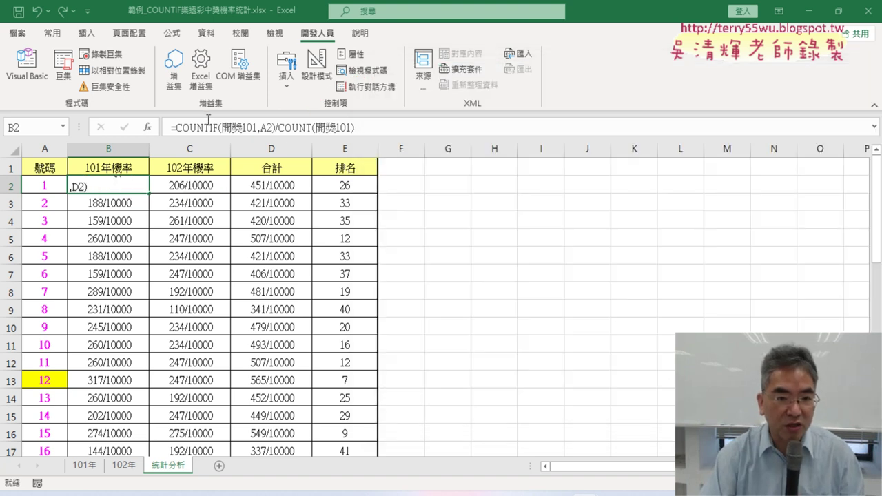
left_click_drag(355, 128, 171, 127)
right_click(204, 129)
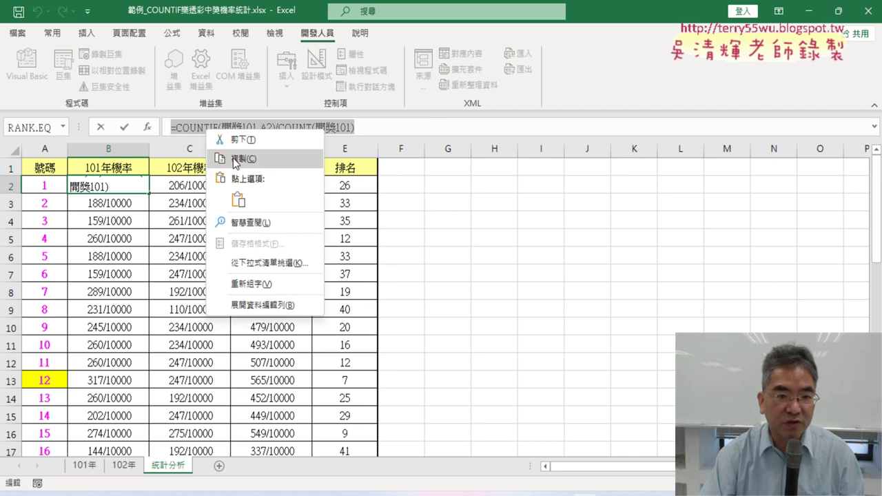
left_click(233, 156)
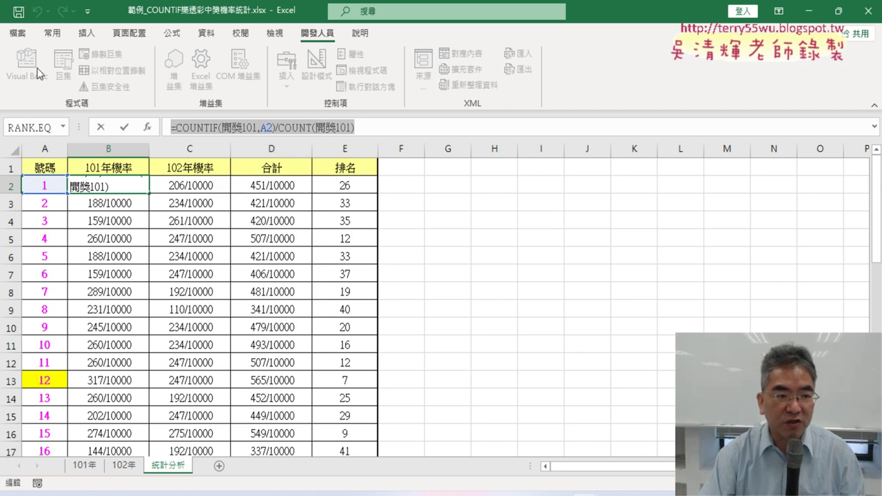
left_click(104, 131)
left_click(34, 76)
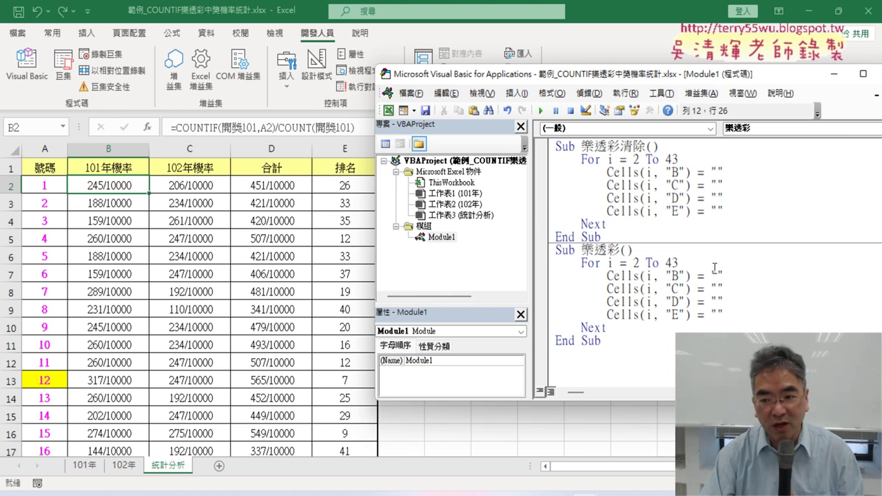
key("ctrl+v")
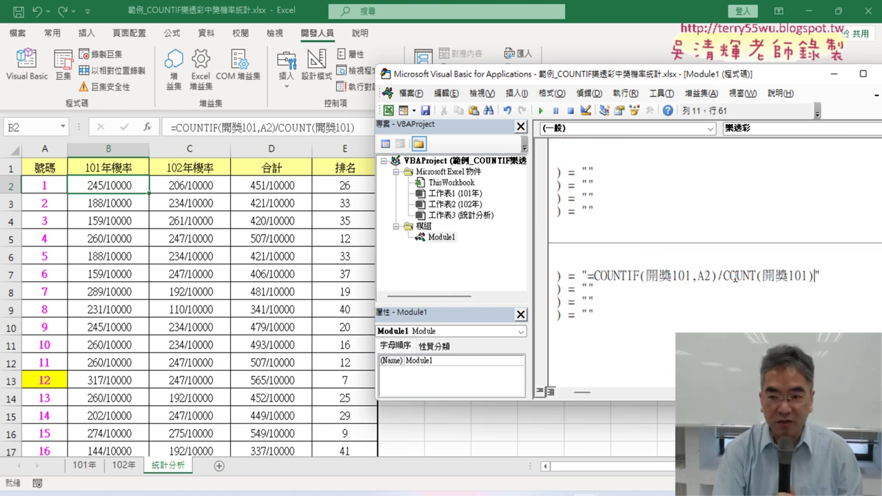
Step: Copy C2's COUNTIF formula into the macro's column C line
left_click(184, 188)
left_click_drag(354, 128, 171, 127)
right_click(232, 127)
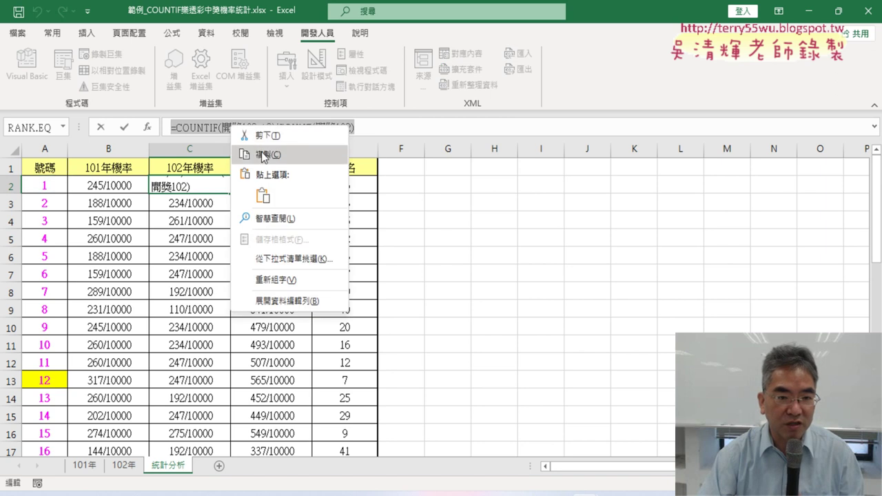
left_click(263, 155)
left_click(101, 127)
key("alt+F11")
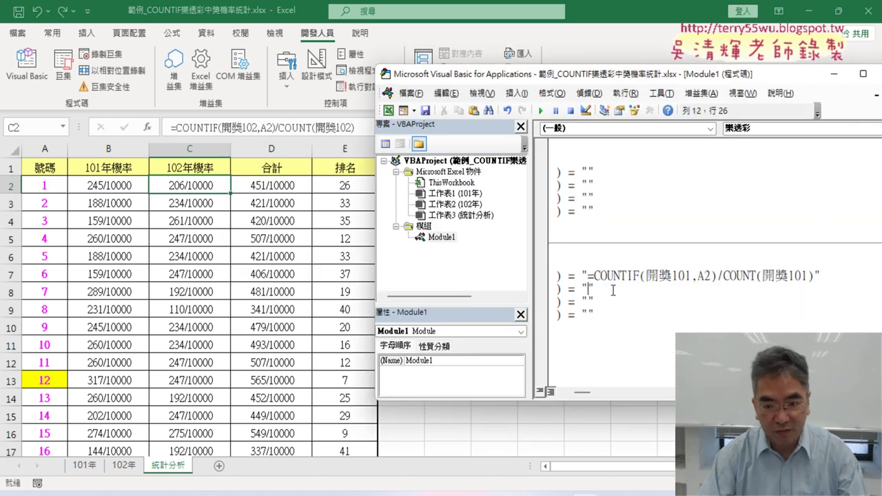
key("ctrl+v")
Step: Copy D2's =B2+C2 sum formula into the macro's column D line
key("alt+F11")
left_click(303, 183)
left_click_drag(207, 127, 112, 121)
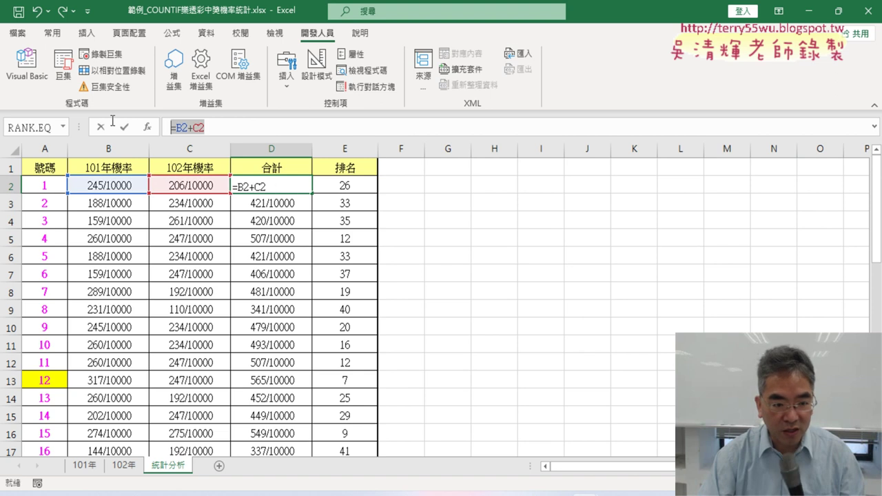
left_click(101, 127)
left_click(27, 65)
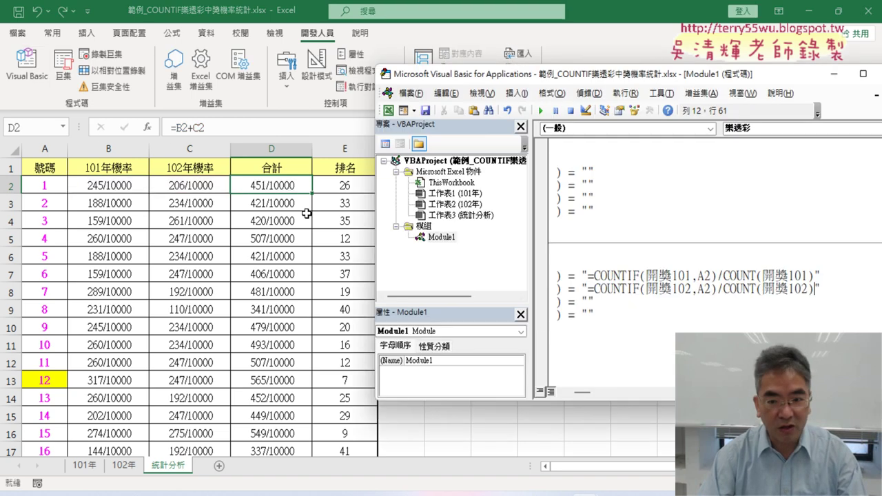
key("ctrl+v")
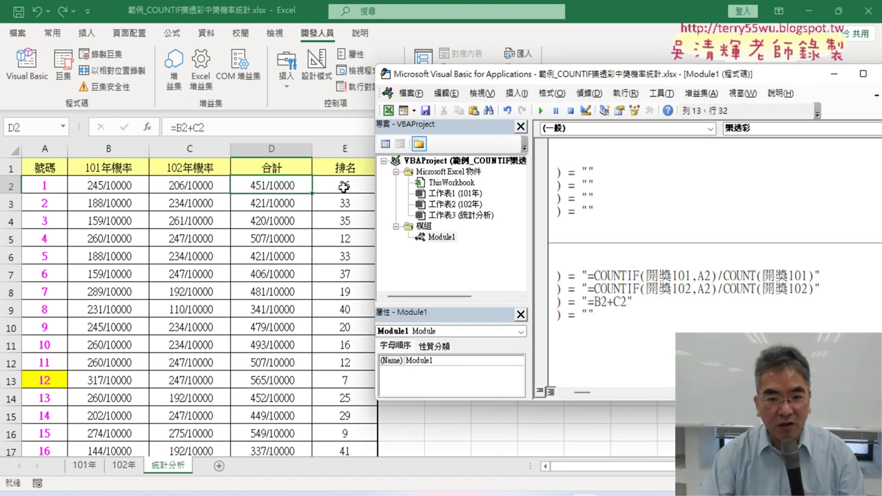
Step: Paste E2's =RANK.EQ(D2,D$2:D$43) formula into the column E line
left_click(345, 187)
left_click_drag(284, 127, 69, 126)
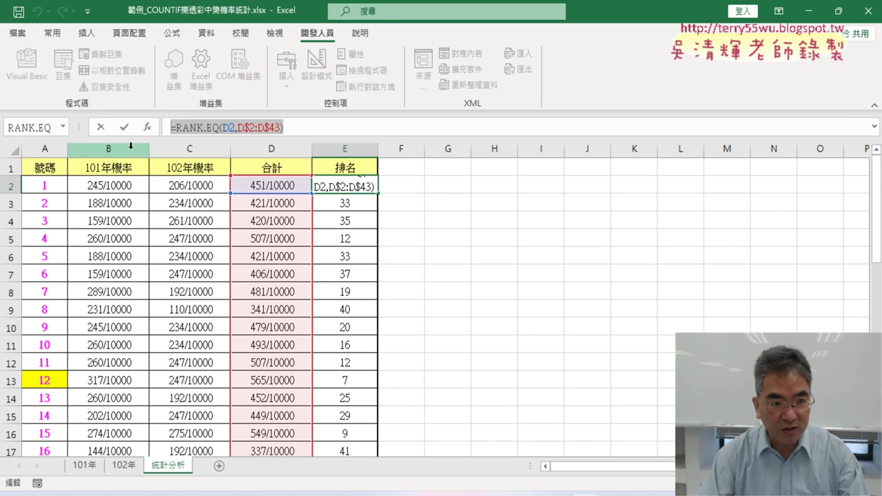
left_click(101, 128)
left_click(27, 66)
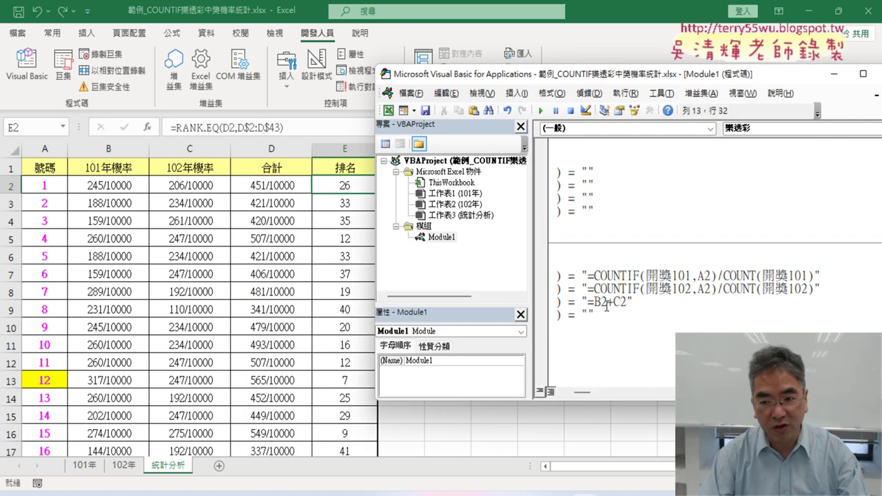
key("ctrl+v")
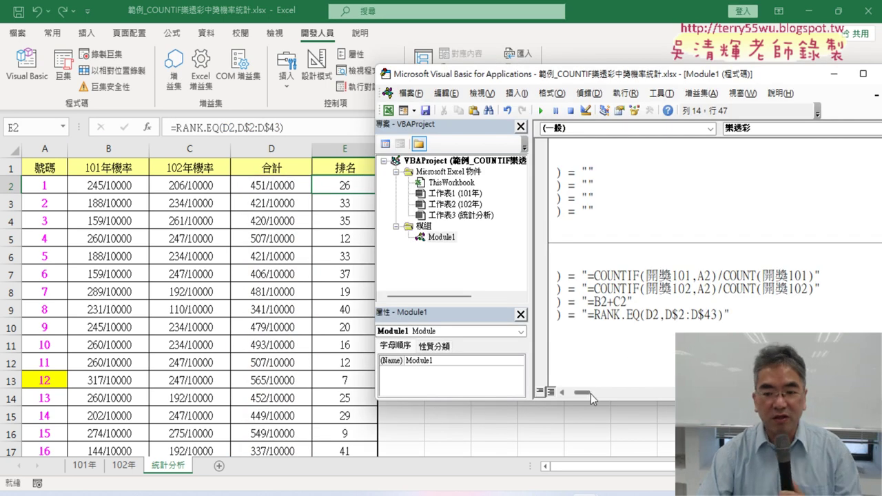
left_click_drag(590, 394, 578, 398)
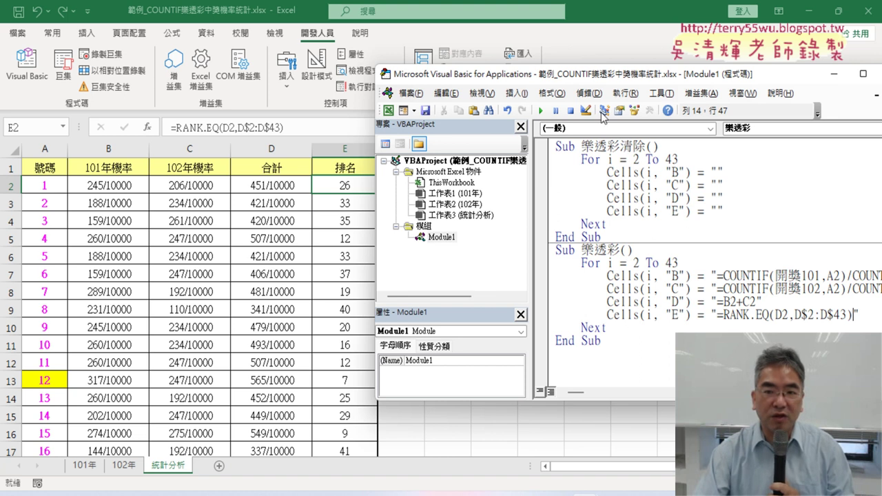
Step: Run 樂透彩清除 to empty columns B–E, then run 樂透彩 to refill them
left_click_drag(589, 79, 454, 82)
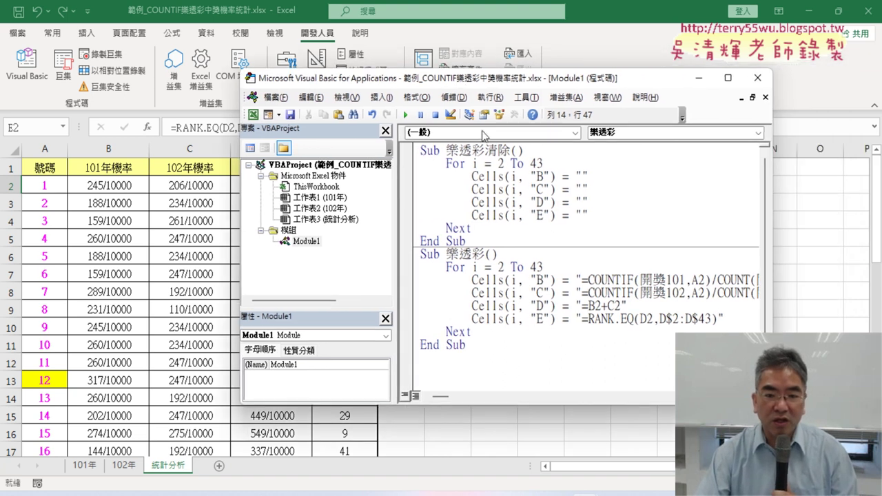
left_click(522, 192)
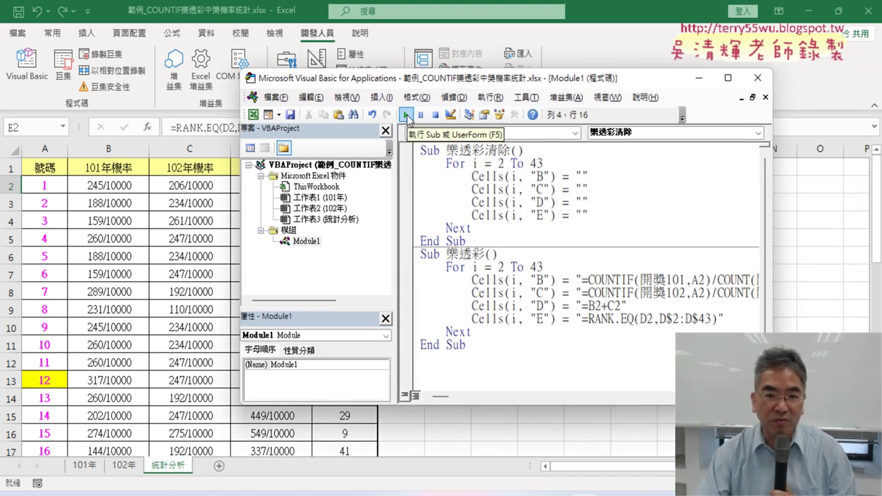
left_click(408, 116)
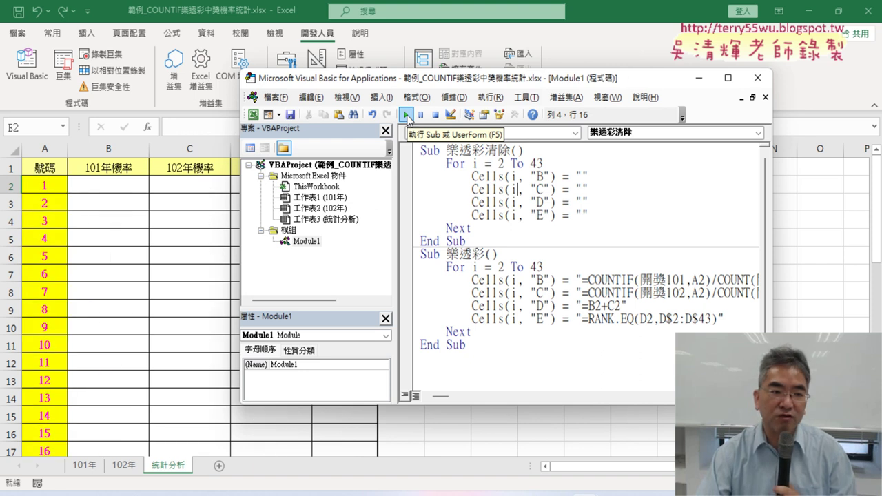
left_click(513, 306)
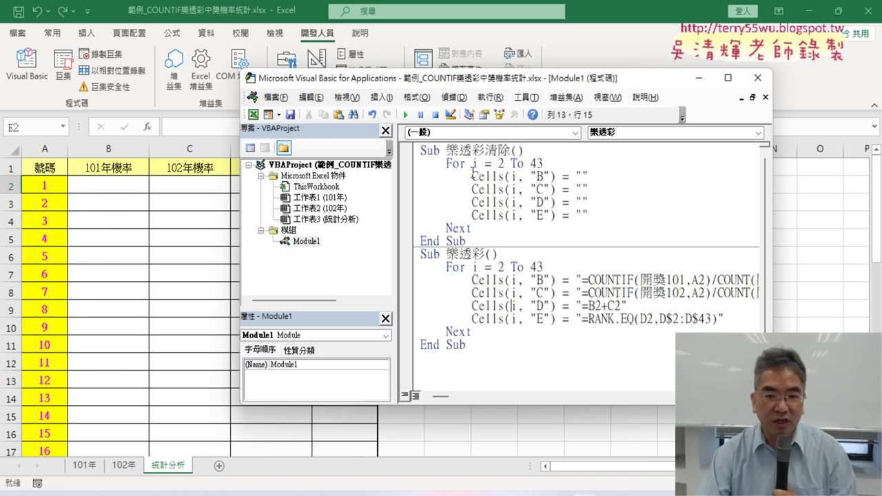
left_click(406, 115)
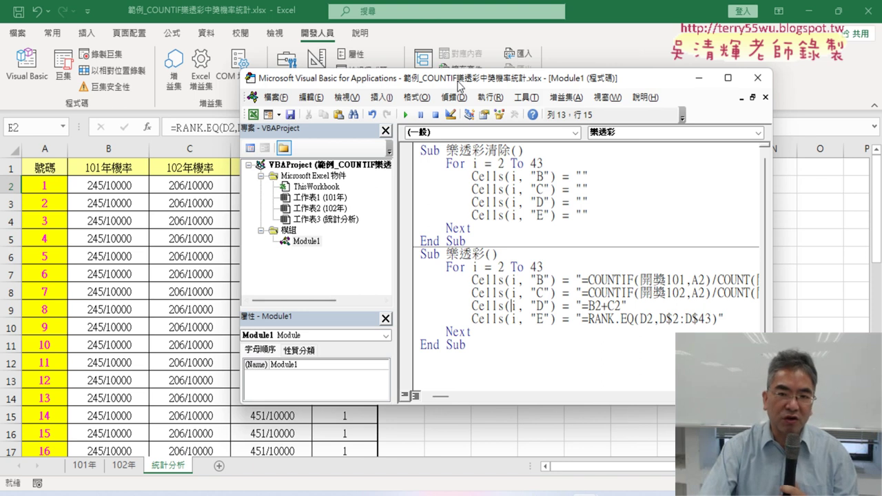
Step: Run both macros again, confirming rows show 245/10000, 206/10000, 451/10000 and rank 1
left_click_drag(459, 84, 608, 82)
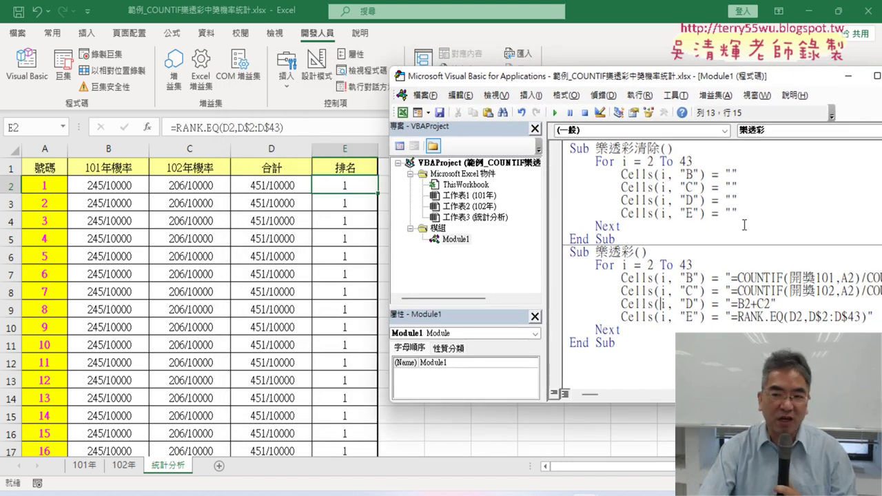
left_click_drag(648, 81, 455, 85)
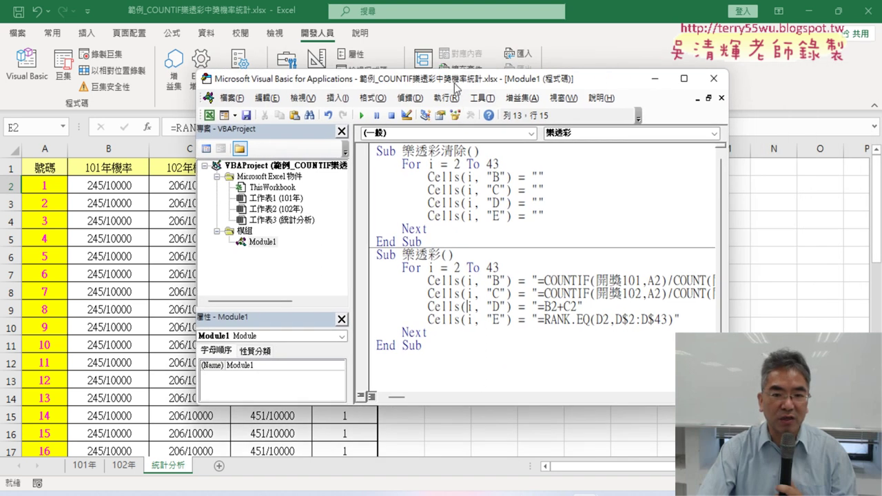
left_click(476, 199)
left_click(361, 115)
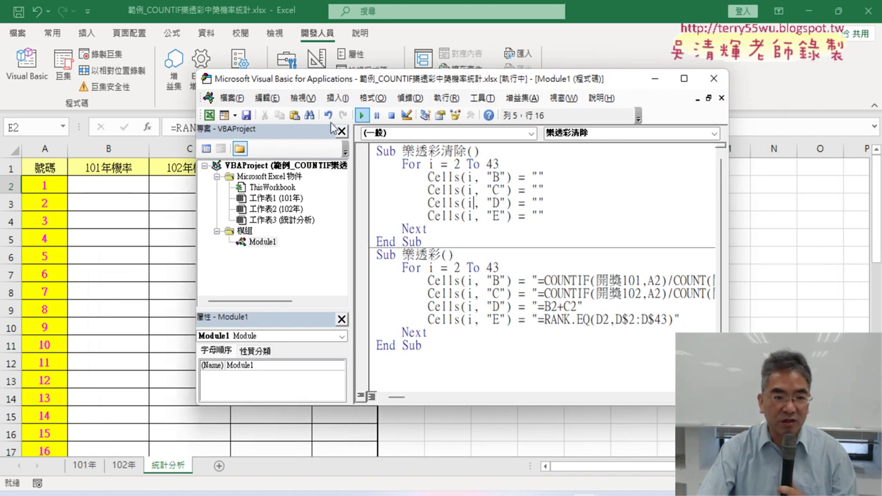
left_click(504, 293)
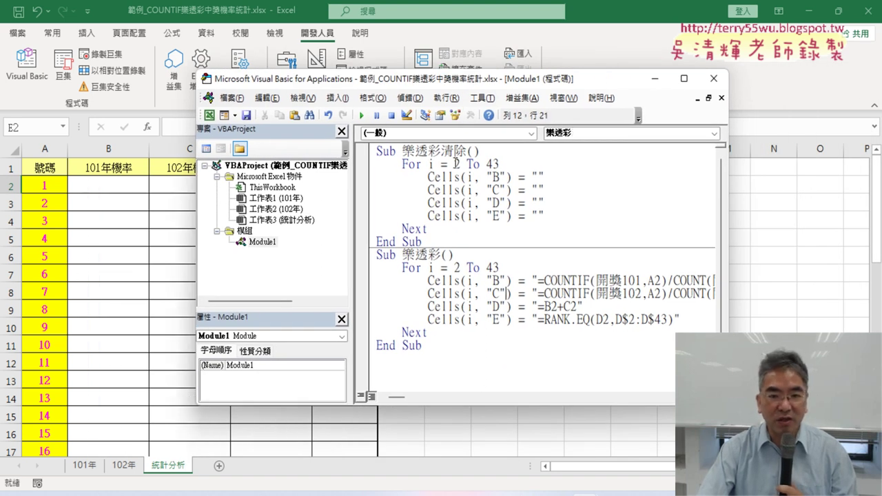
left_click(363, 116)
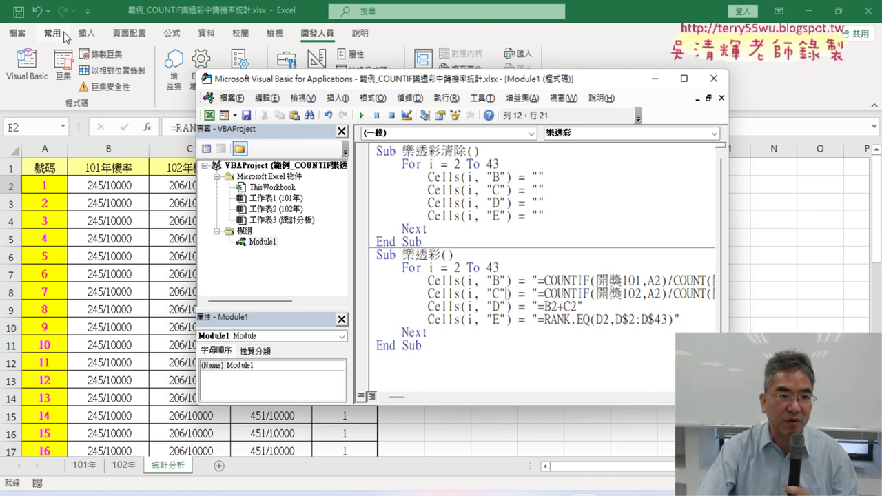
left_click(59, 35)
Step: In Manage Rules for This Worksheet, delete the =E2<=7 conditional formatting rule
left_click(525, 77)
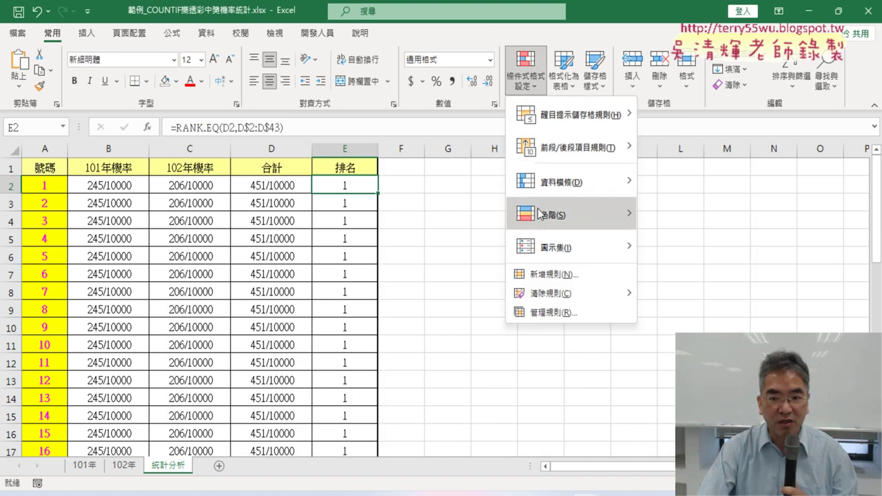
left_click(530, 315)
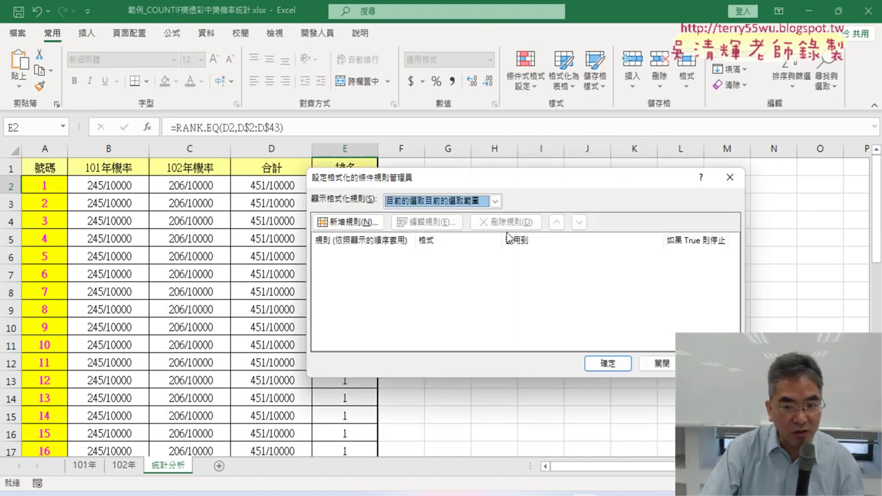
left_click(495, 200)
left_click(463, 232)
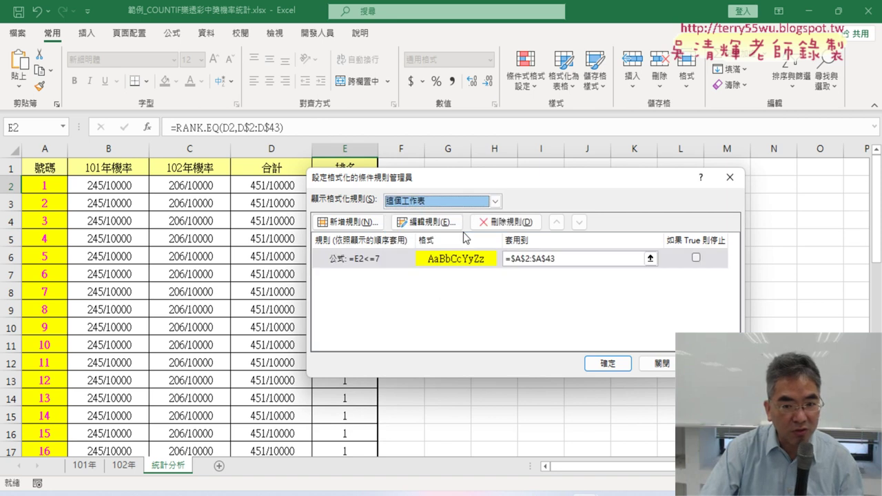
left_click(395, 259)
left_click(477, 224)
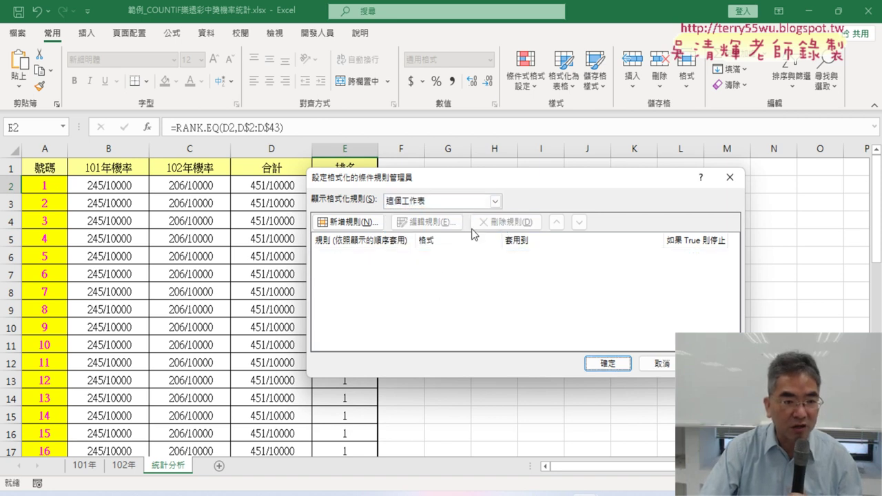
left_click(597, 361)
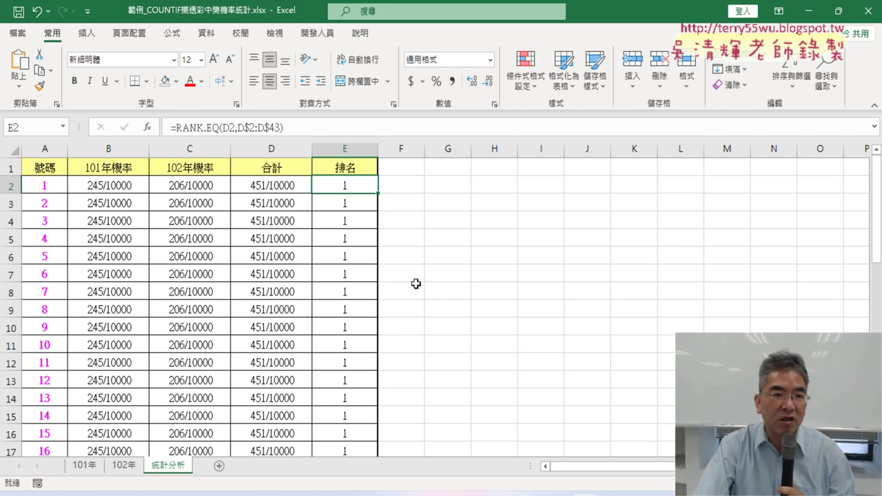
left_click(319, 33)
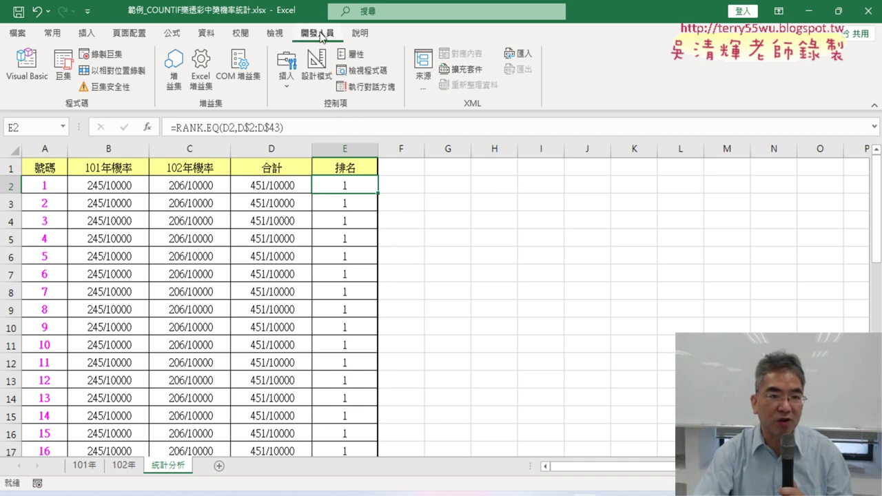
Step: Reopen the VBA editor and highlight the four Cells clearing lines of Sub 樂透彩清除
left_click(36, 81)
right_click(281, 228)
mouse_move(316, 298)
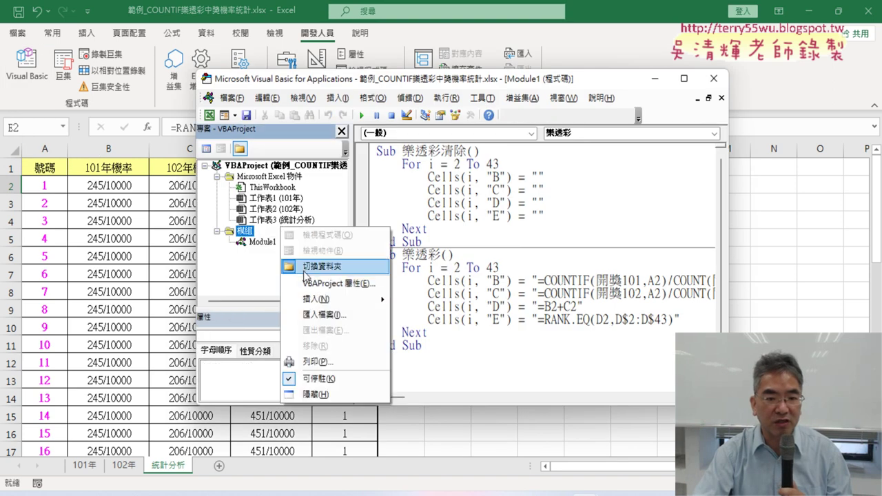
left_click(570, 321)
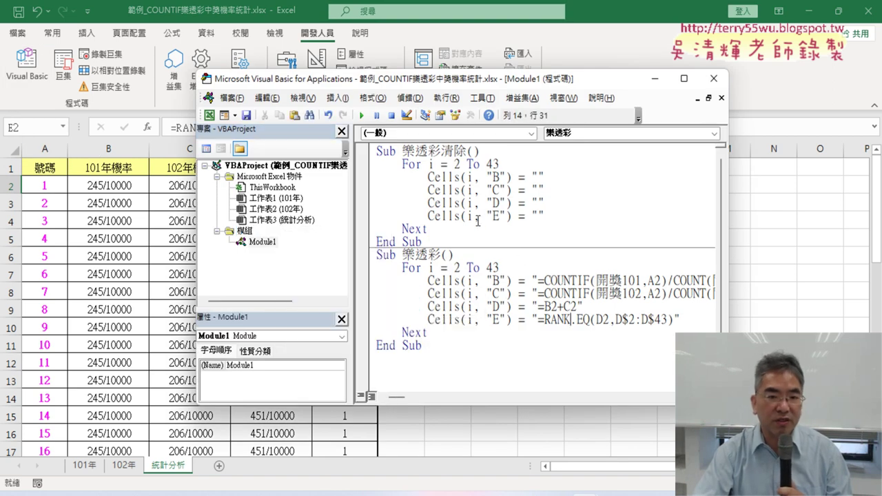
left_click_drag(379, 150, 468, 150)
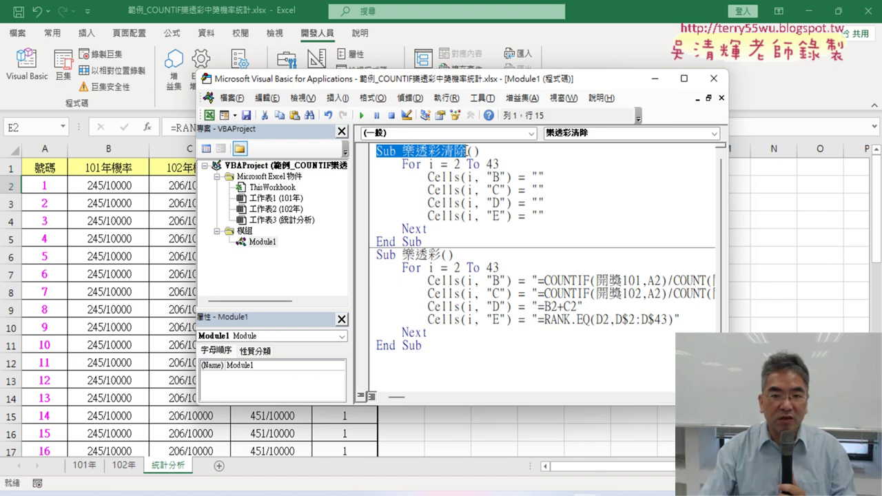
left_click(441, 150)
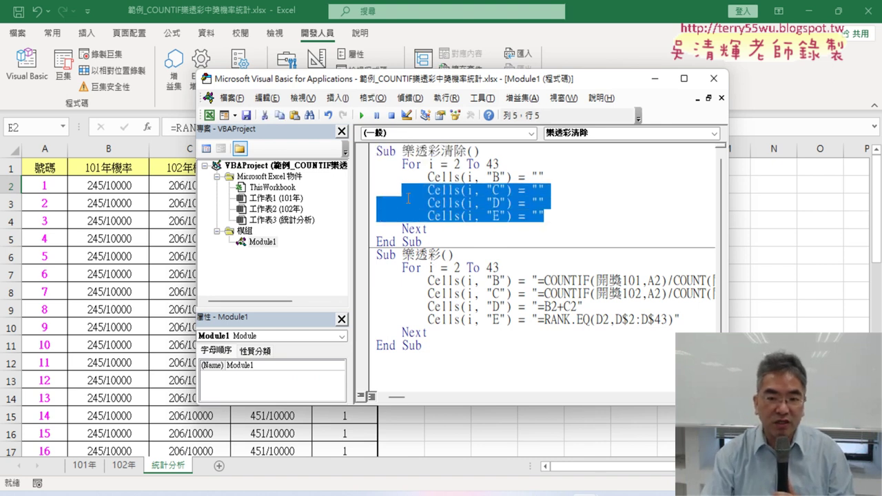
left_click_drag(544, 216, 372, 179)
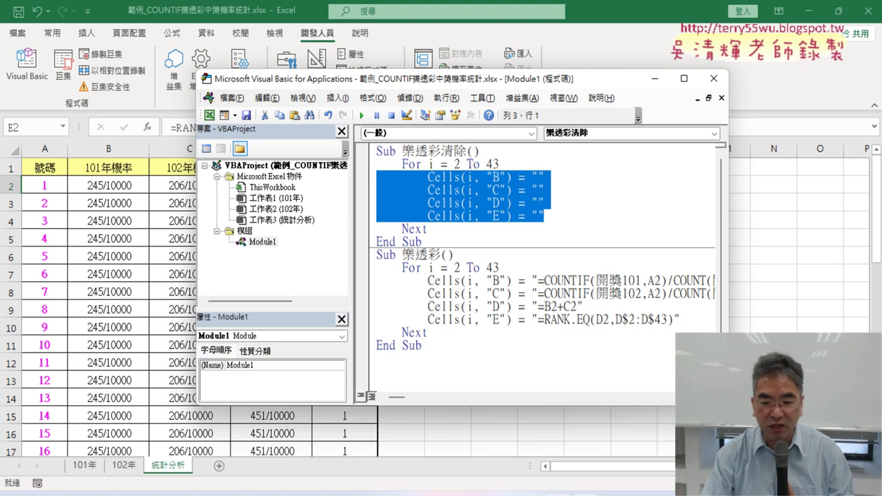
Step: Scroll the 樂透彩程式碼 Google Doc to its code and highlight the 樂透彩清除 and 樂透彩 blocks
left_click(557, 441)
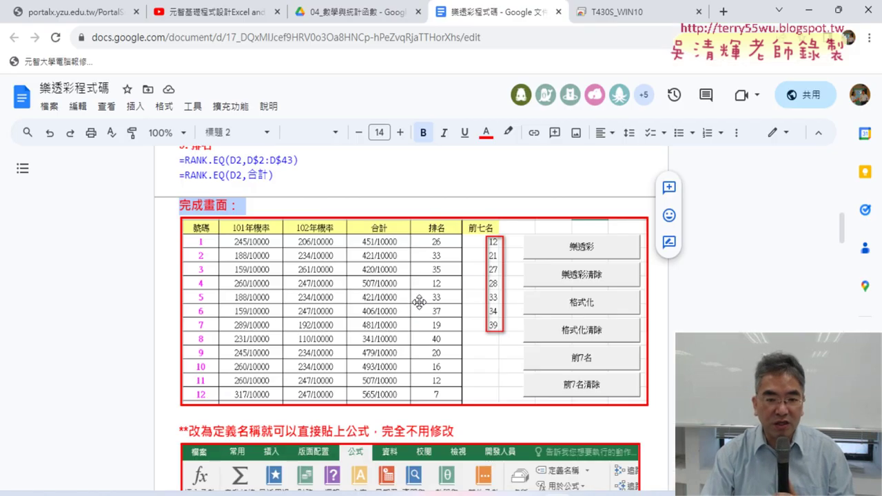
scroll(409, 301, "down", 1)
scroll(409, 301, "down", 3)
scroll(409, 301, "down", 4)
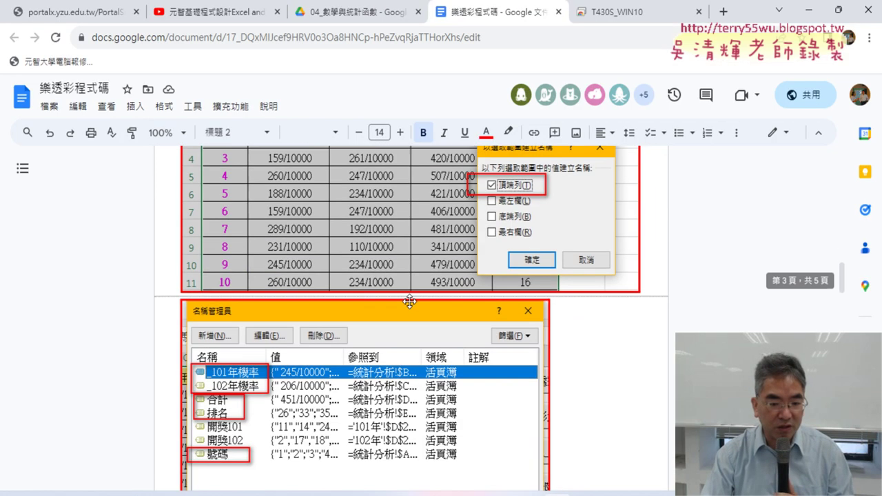
scroll(409, 301, "down", 1)
scroll(410, 301, "down", 2)
scroll(411, 302, "down", 1)
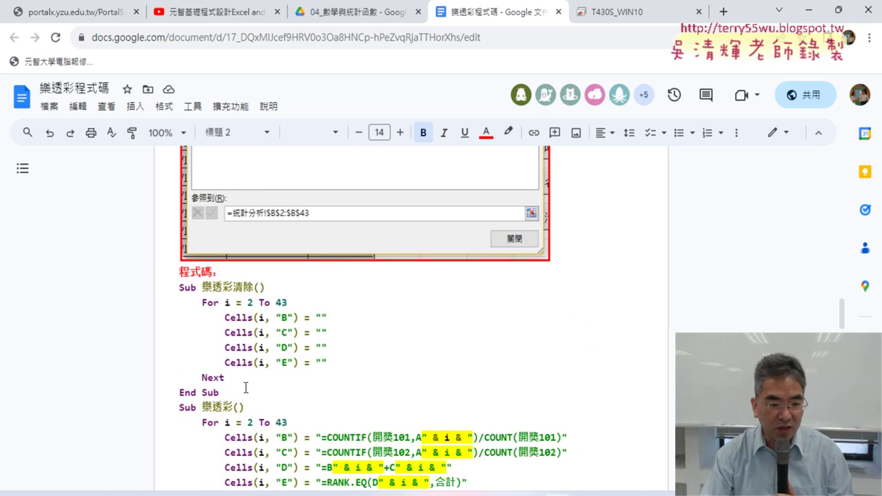
left_click_drag(236, 391, 180, 288)
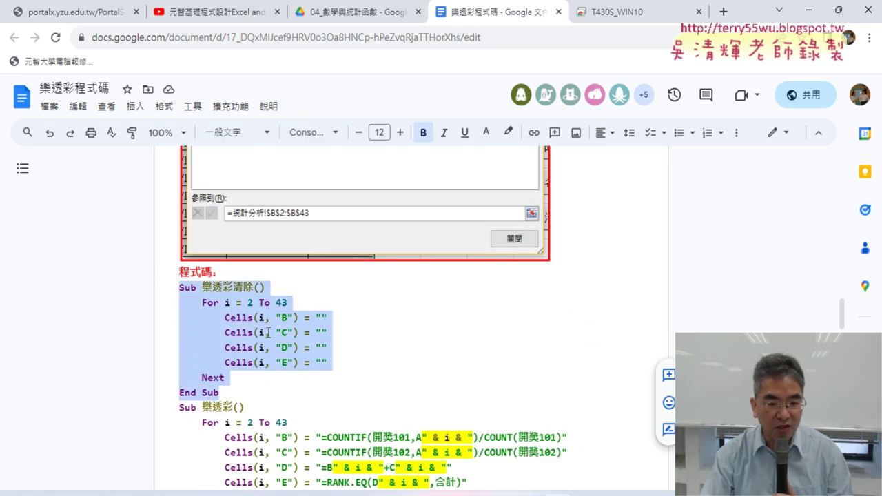
scroll(268, 333, "down", 2)
left_click_drag(246, 376, 175, 276)
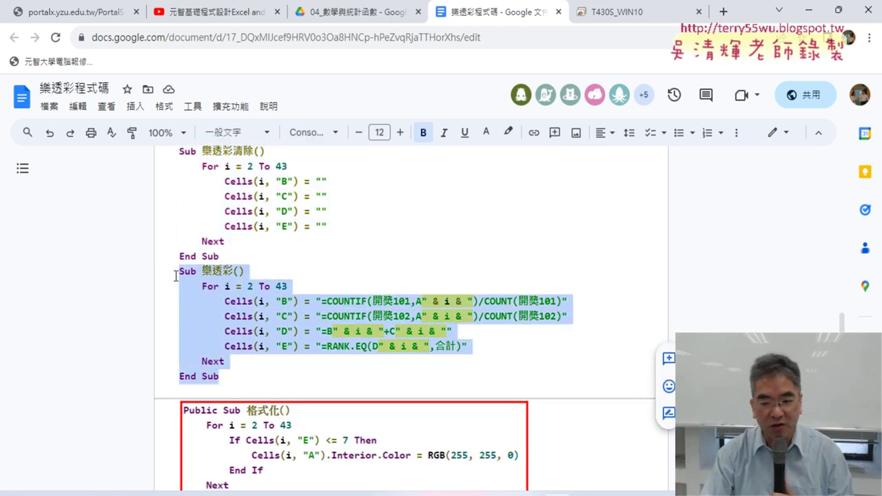